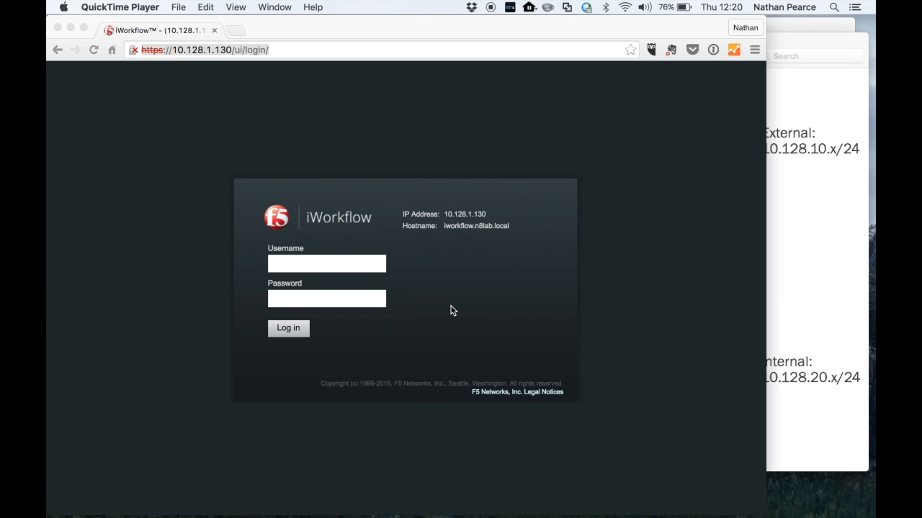
- Log in to iWorkflow with the admin username and account password
left_click(349, 264)
left_click(322, 264)
type("admin")
key("Tab")
type("admin")
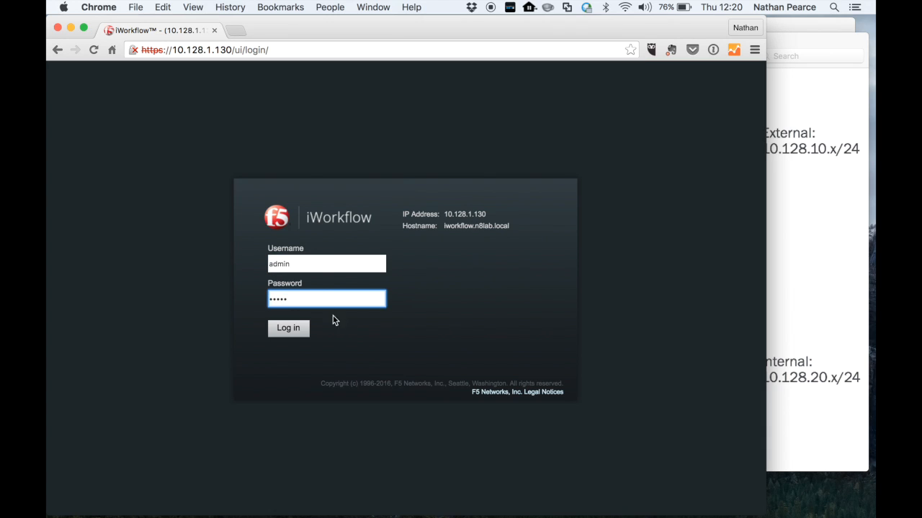
left_click(285, 332)
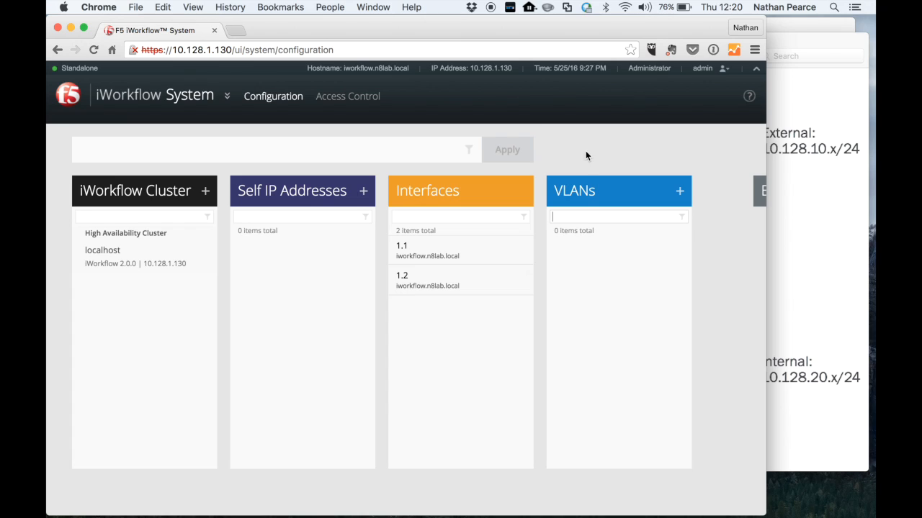
- Browse the System Configuration panels across to the Backups panel
left_click_drag(629, 70, 671, 69)
left_click(666, 71)
mouse_move(706, 71)
mouse_move(202, 100)
mouse_move(759, 197)
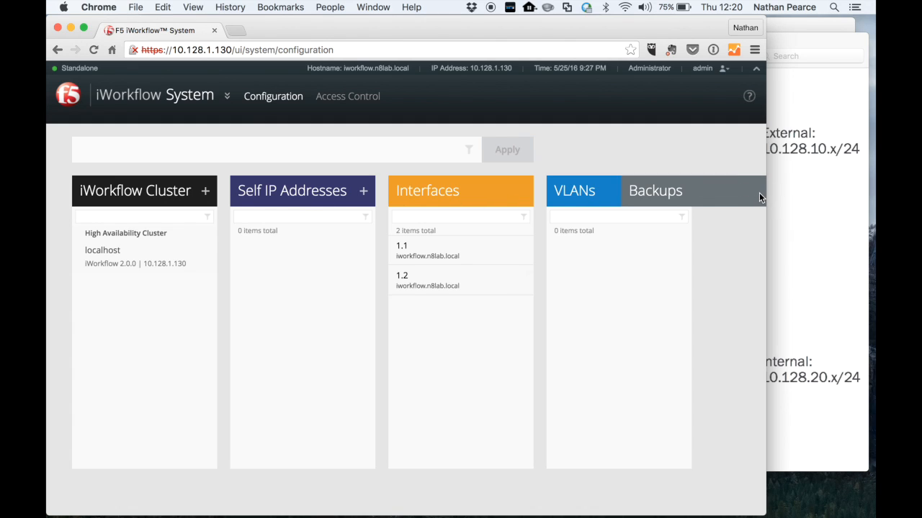
left_click(698, 190)
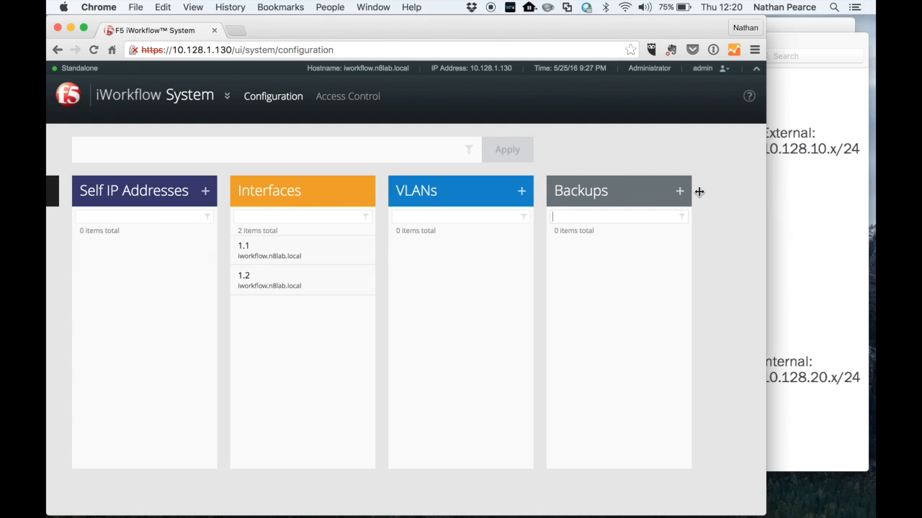
- Switch to the Device section and open its BIG-IP Cluster Management page
left_click(336, 99)
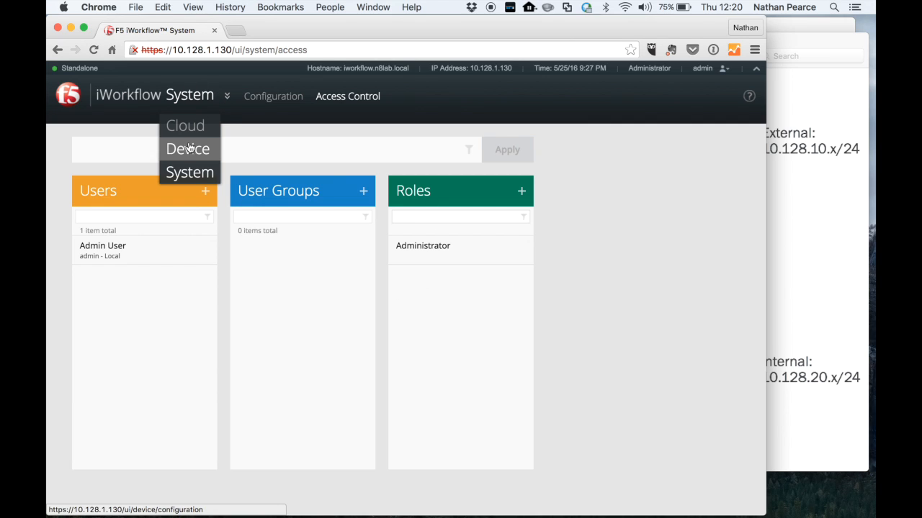
left_click(188, 149)
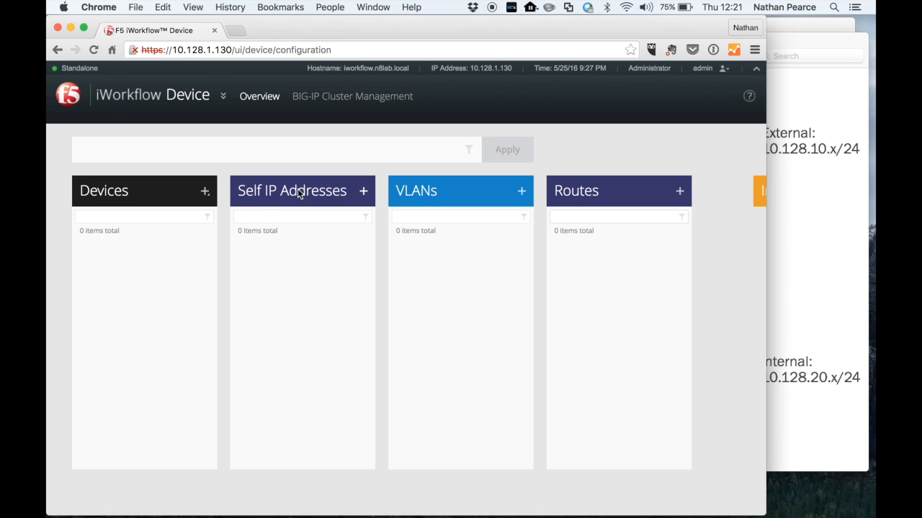
left_click(355, 98)
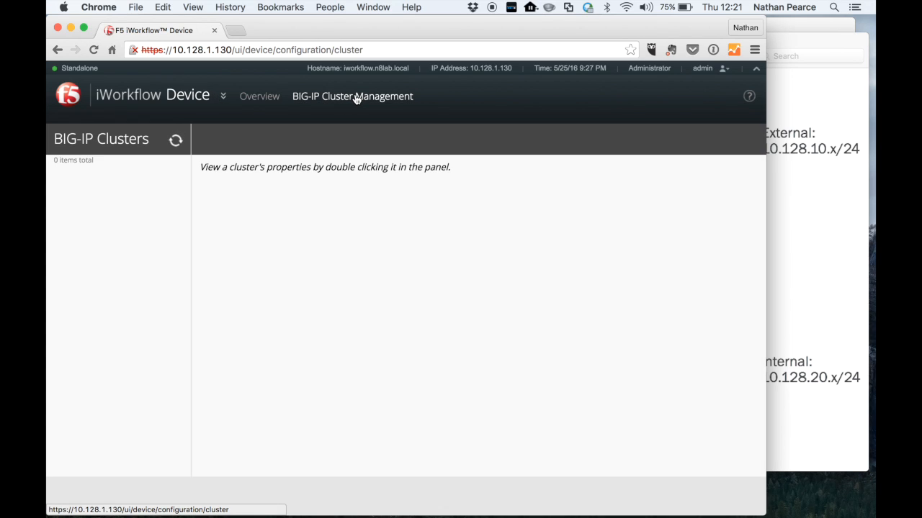
- Switch to the Cloud section and examine its overview panels, including Catalog, Users and Licenses
mouse_move(221, 93)
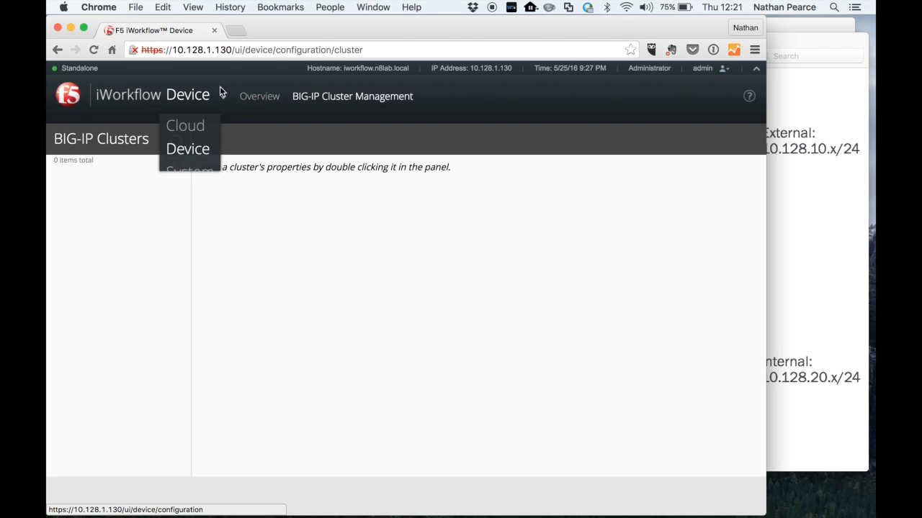
left_click(186, 129)
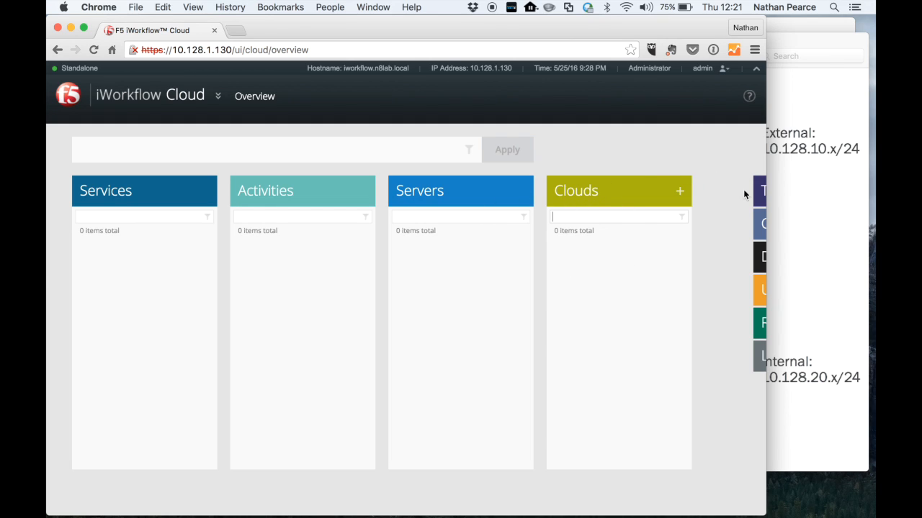
mouse_move(762, 201)
mouse_move(761, 232)
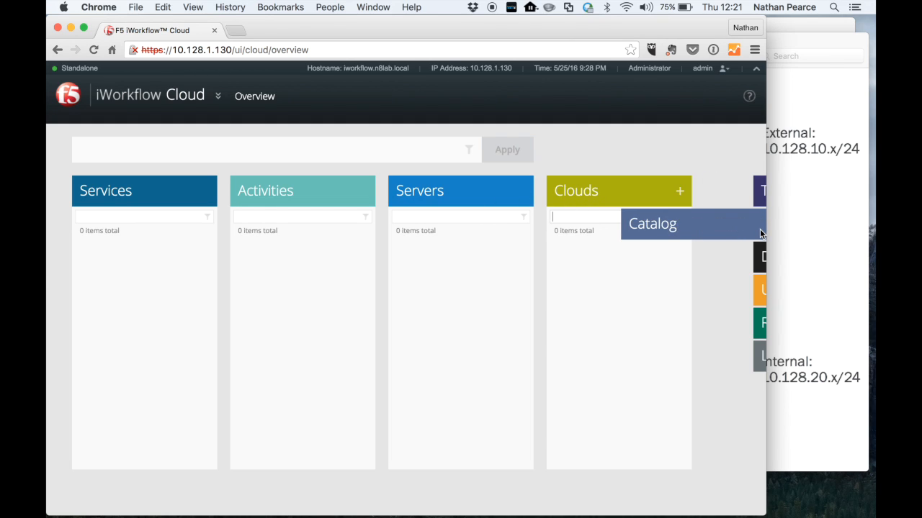
mouse_move(754, 281)
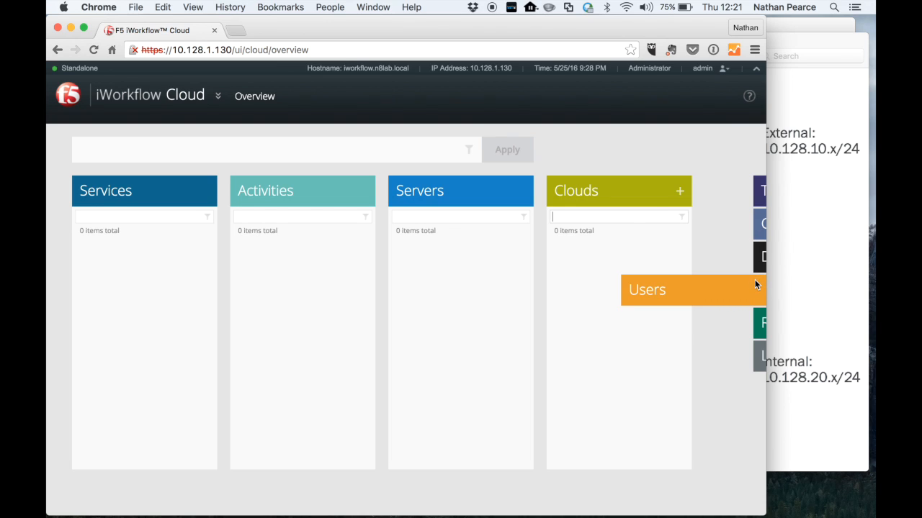
mouse_move(754, 357)
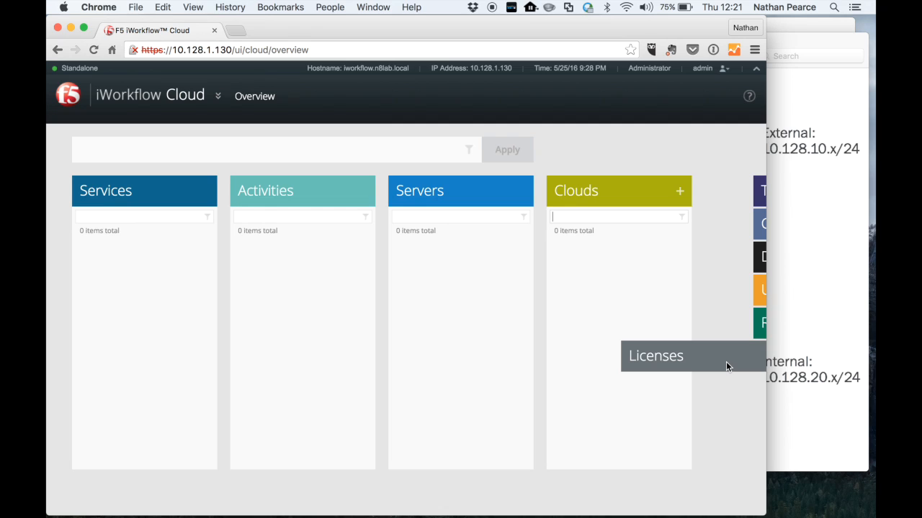
- Return to the System section and open its Access Control page
mouse_move(200, 111)
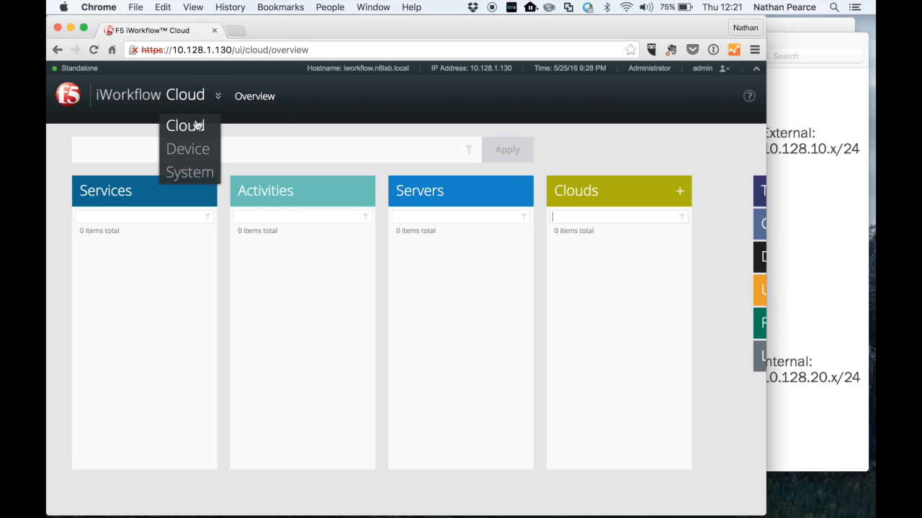
left_click(187, 178)
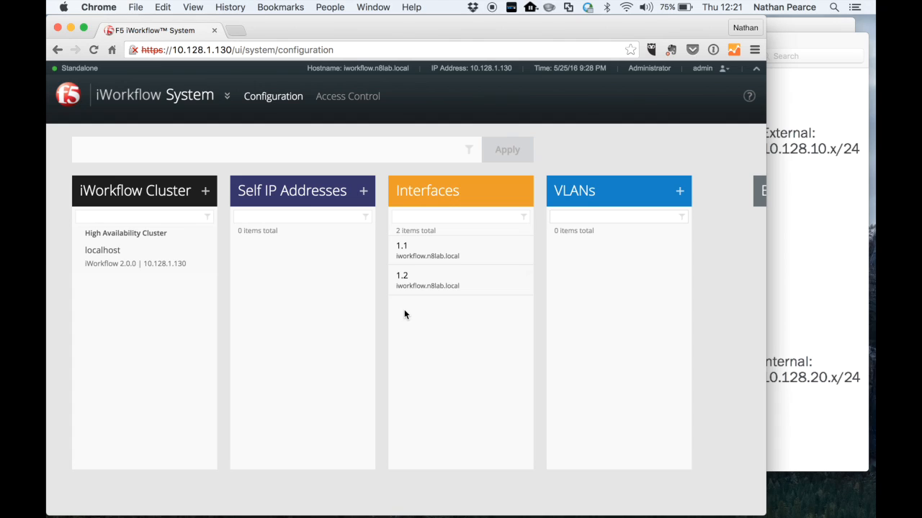
left_click(332, 101)
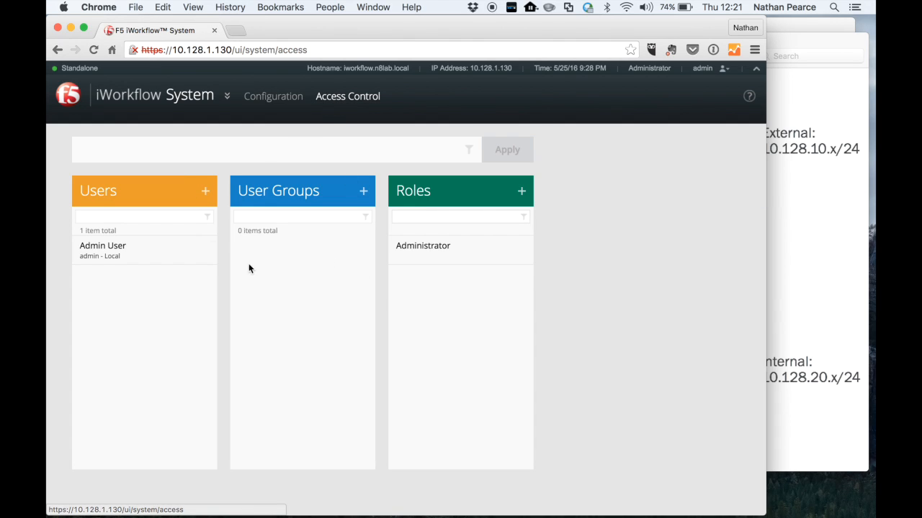
- Add a local user User1 with full name Ops User, entering and confirming its password
left_click(206, 193)
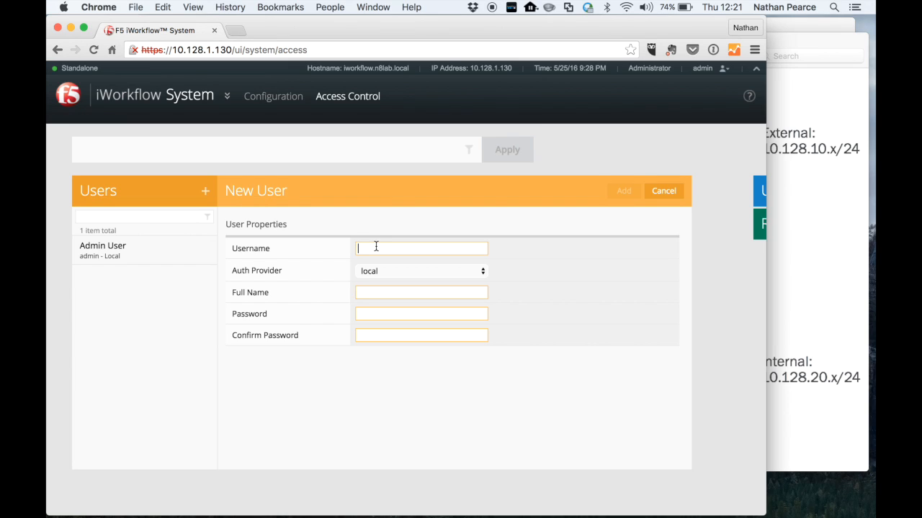
type("User1")
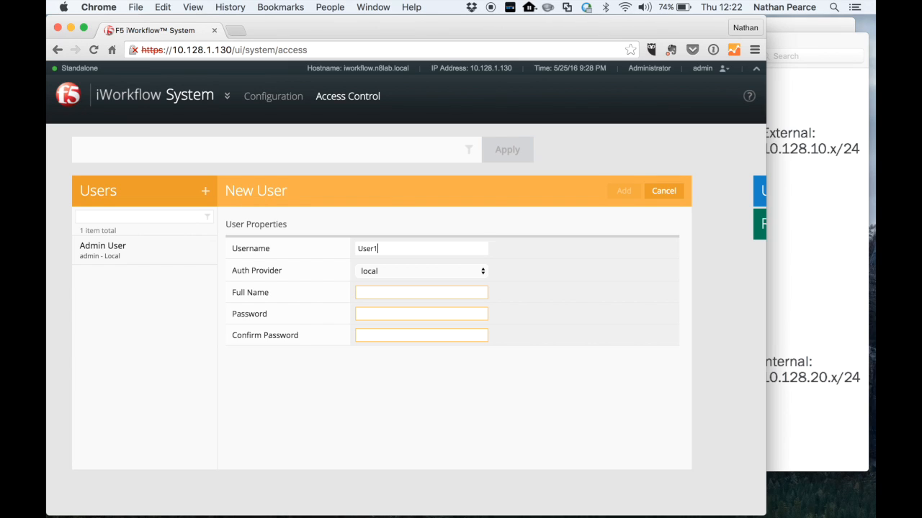
left_click(411, 272)
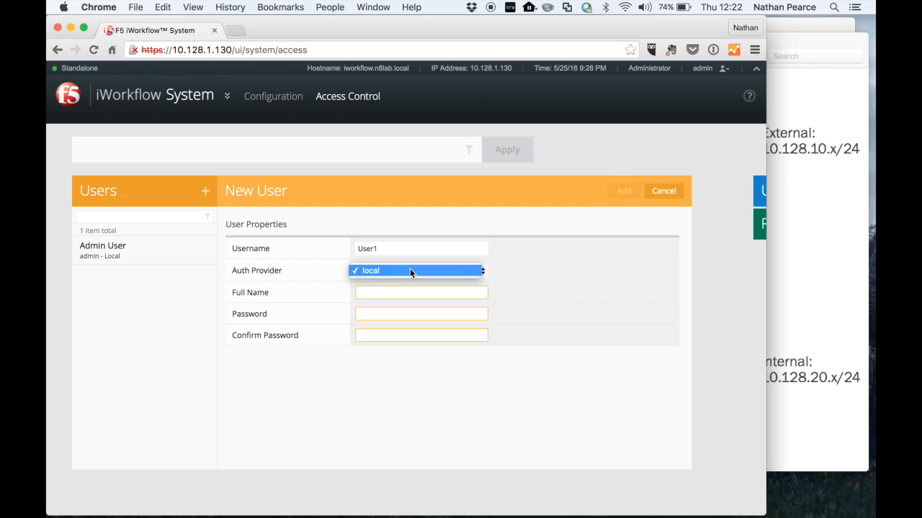
left_click(411, 272)
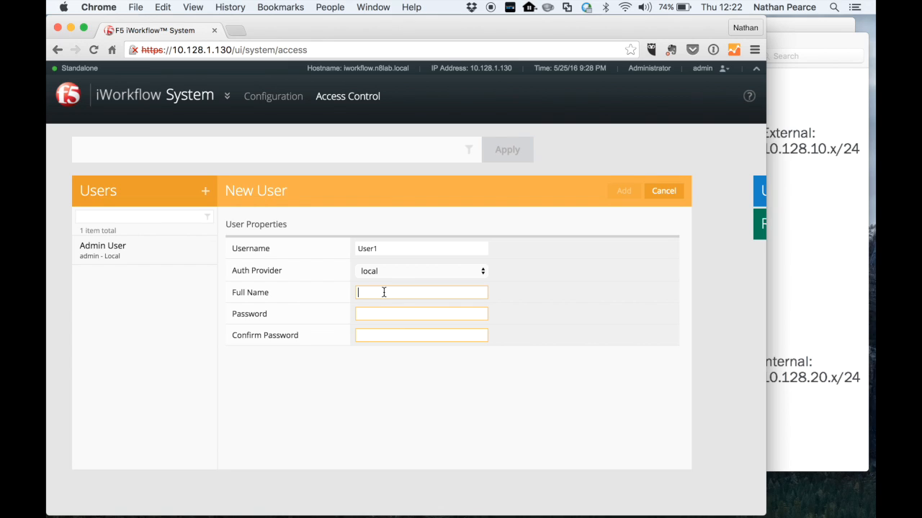
type("Ops User")
left_click(381, 313)
type("admin")
key("Tab")
type("admin")
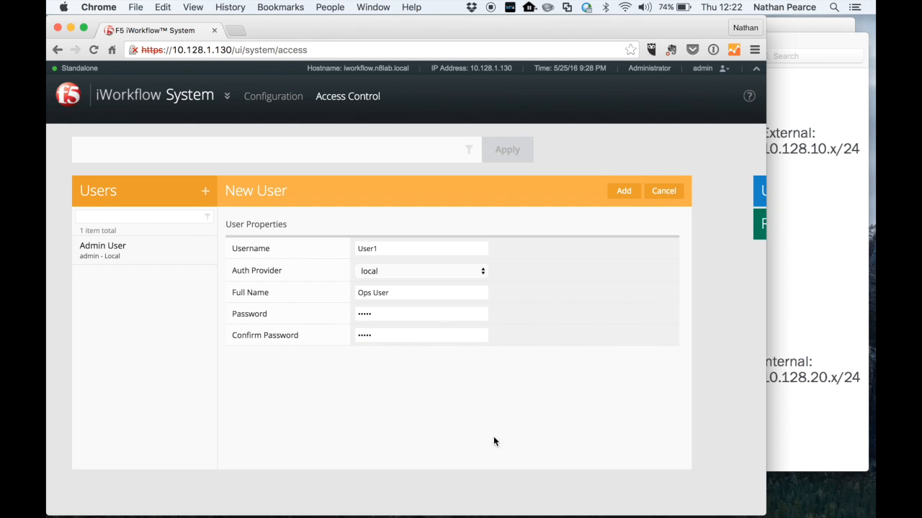
left_click(623, 193)
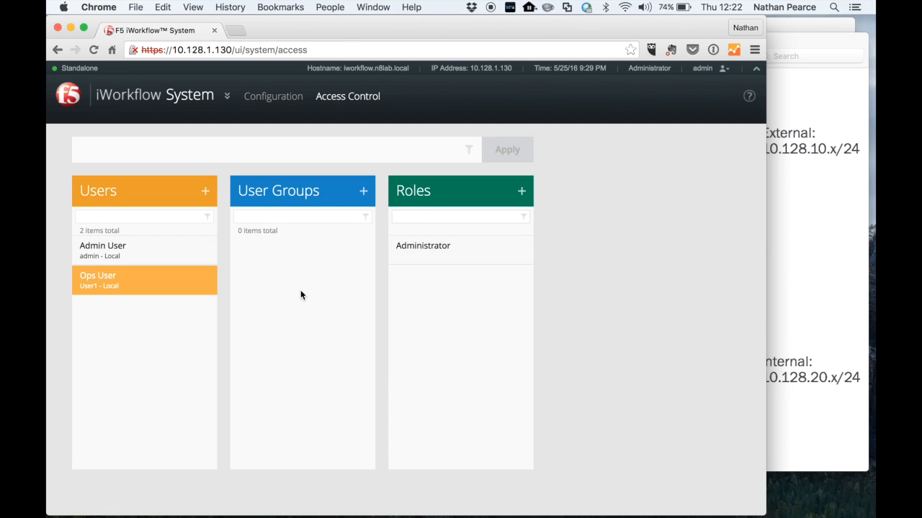
- Open the Ops User account and inspect its user group and user role options without saving
left_click(213, 276)
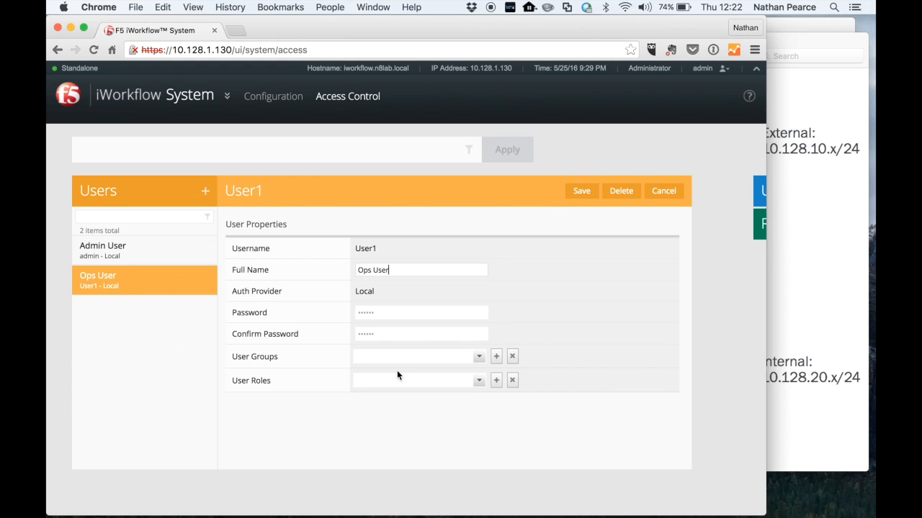
left_click(480, 357)
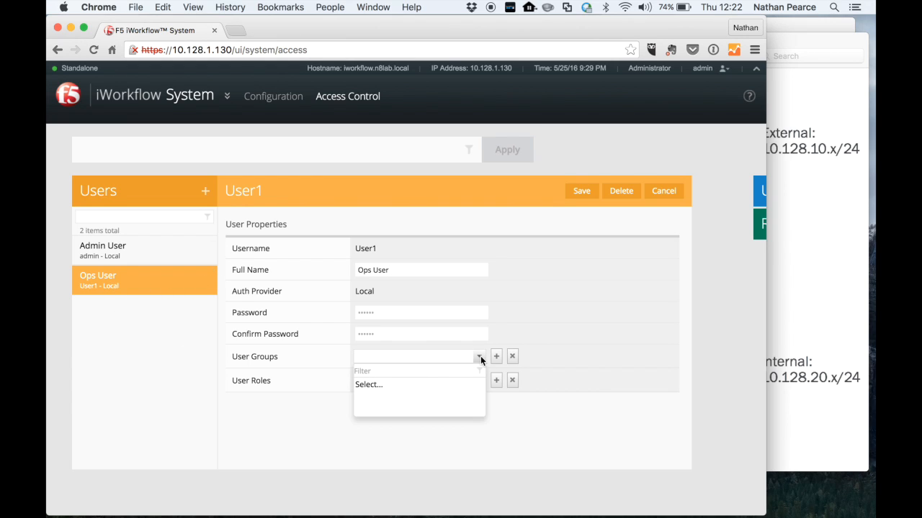
left_click(480, 356)
left_click(479, 380)
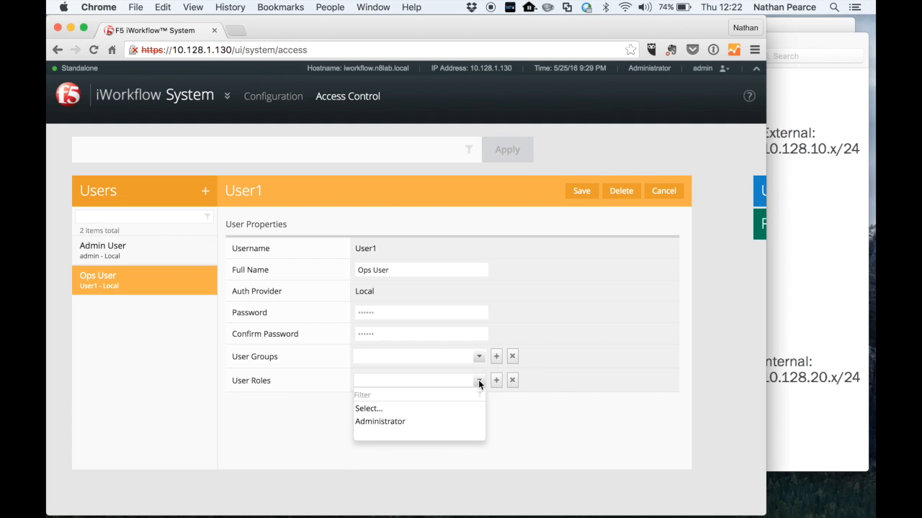
left_click(559, 431)
left_click(667, 193)
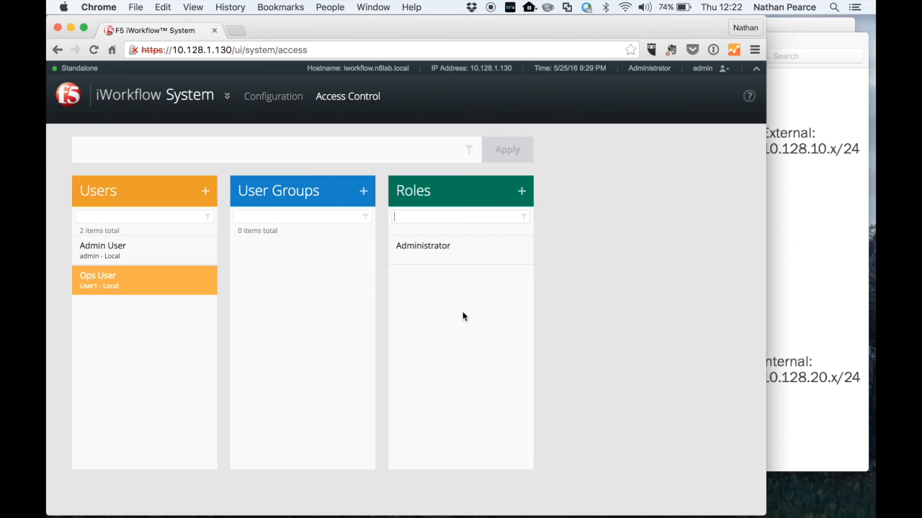
- Open a new role form and examine its allowed REST request and HTTP method fields, then cancel
left_click(523, 193)
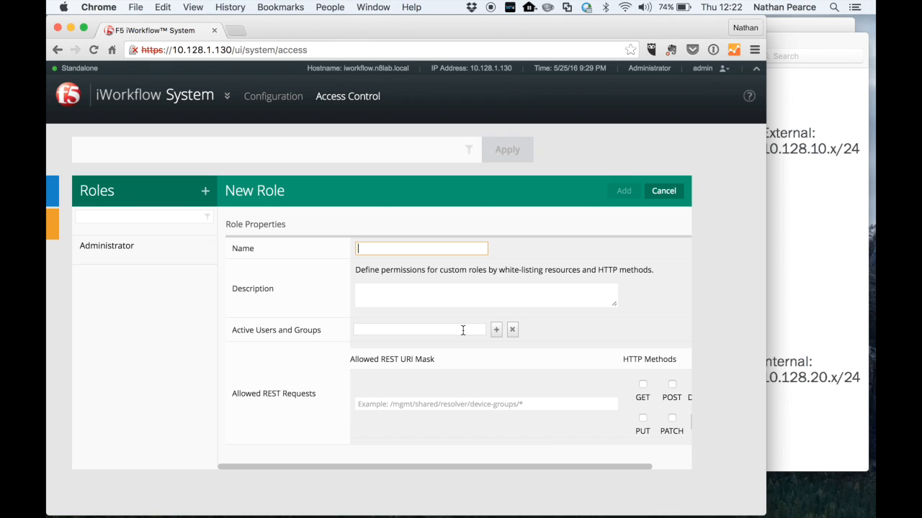
scroll(569, 321, "down", 1)
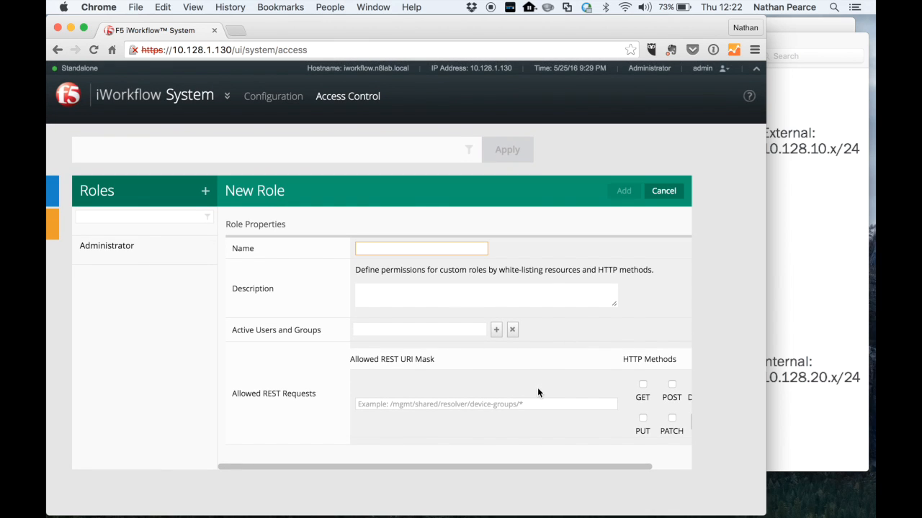
scroll(537, 389, "right", 3)
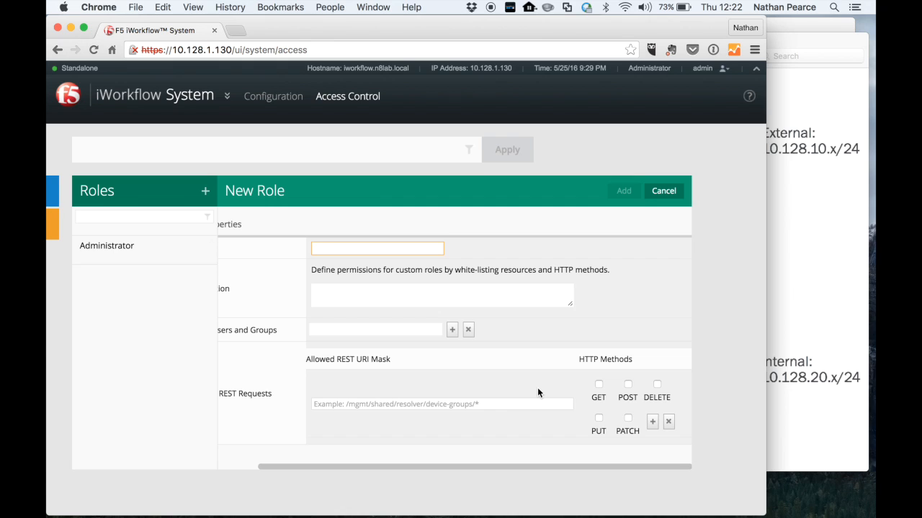
scroll(537, 388, "left", 3)
scroll(537, 389, "right", 3)
scroll(529, 398, "left", 3)
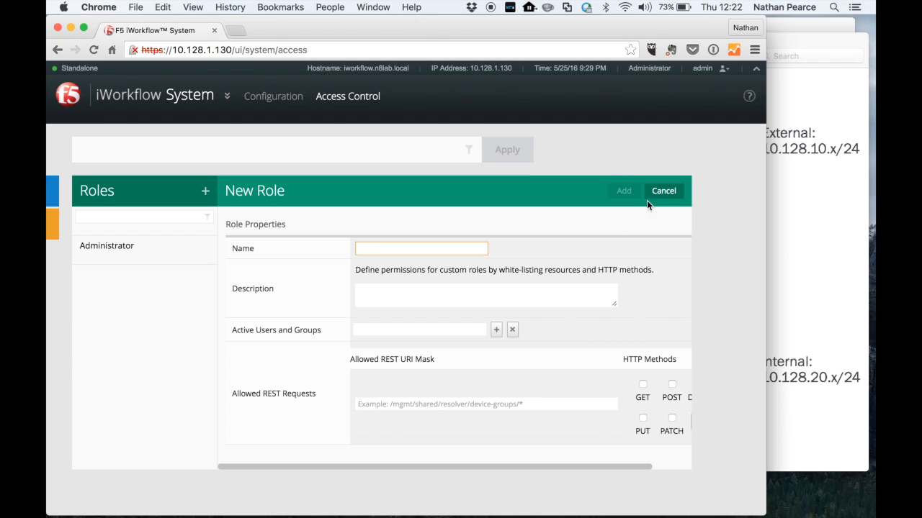
left_click(663, 190)
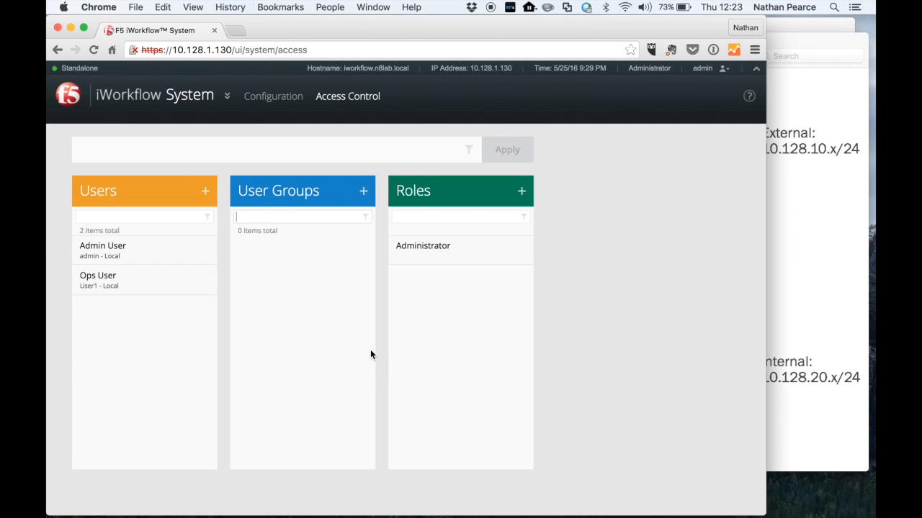
- Open a new user group form and review its auth provider options, then cancel
left_click(363, 191)
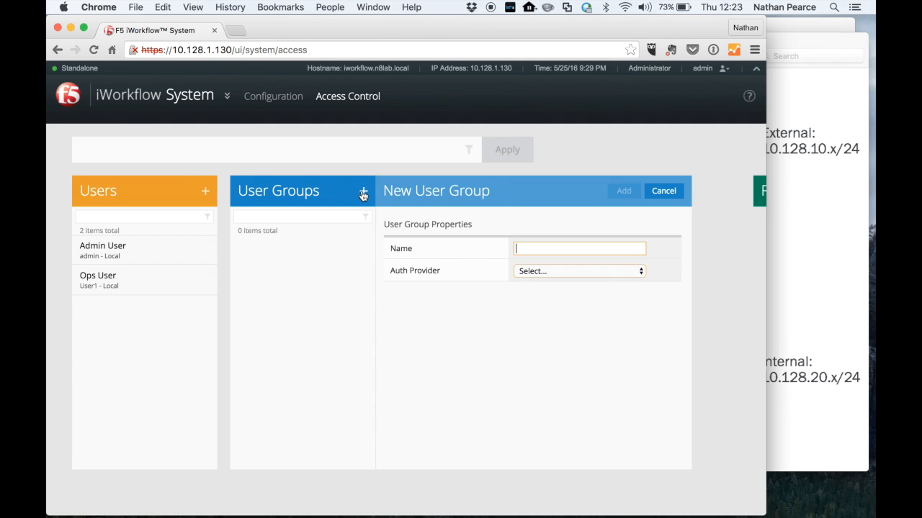
left_click(538, 271)
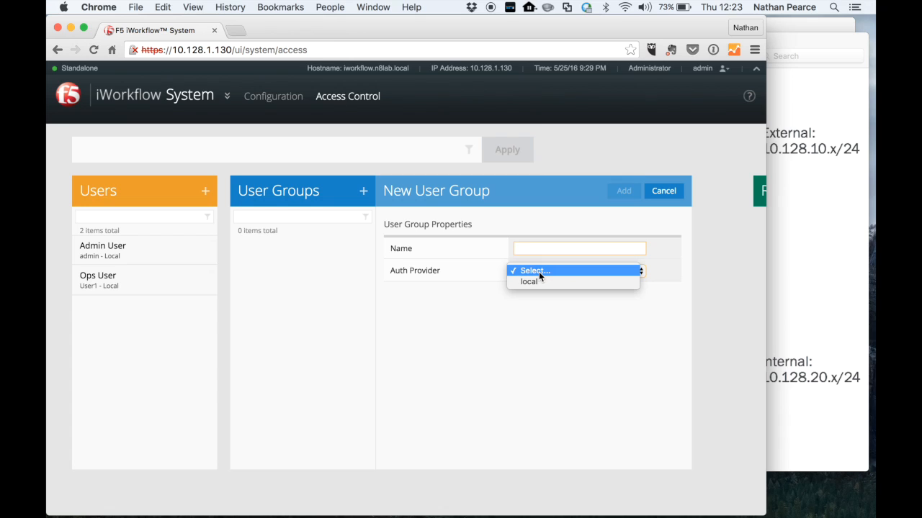
left_click(483, 331)
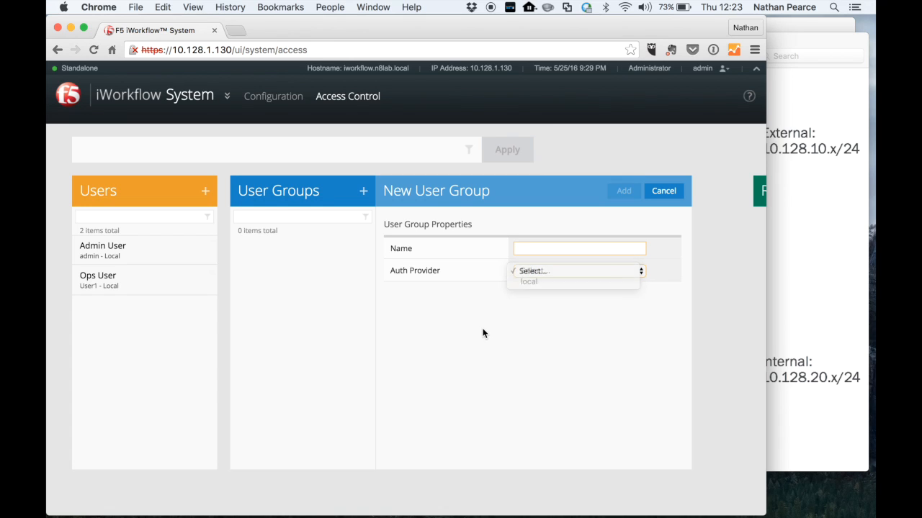
left_click(663, 192)
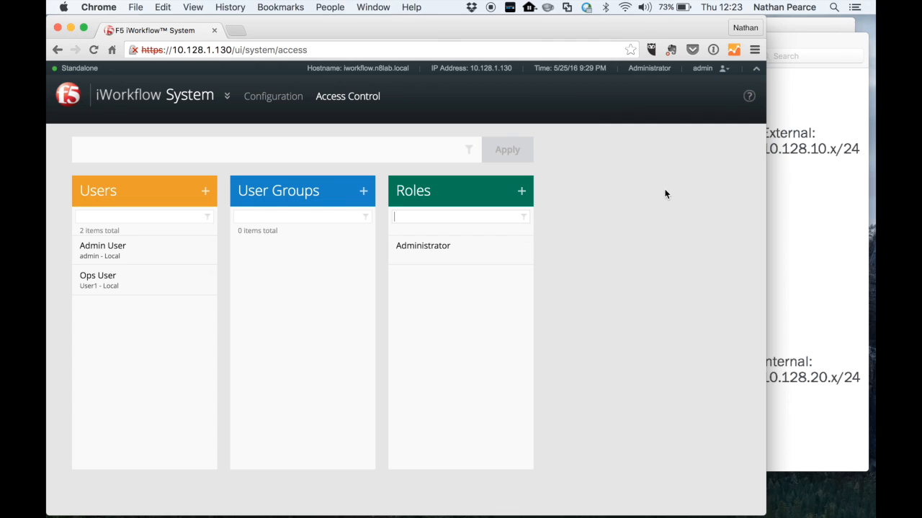
- Return to the System Configuration page and open the section switcher
left_click(265, 97)
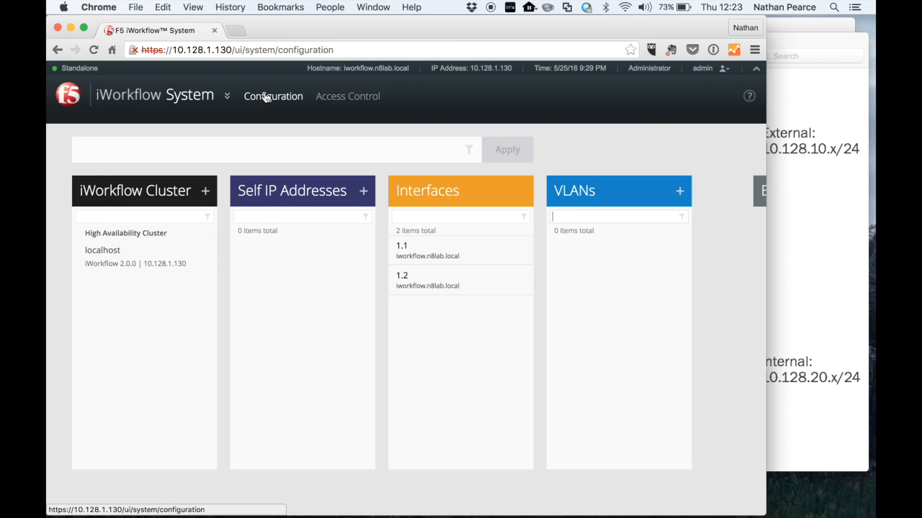
left_click(227, 95)
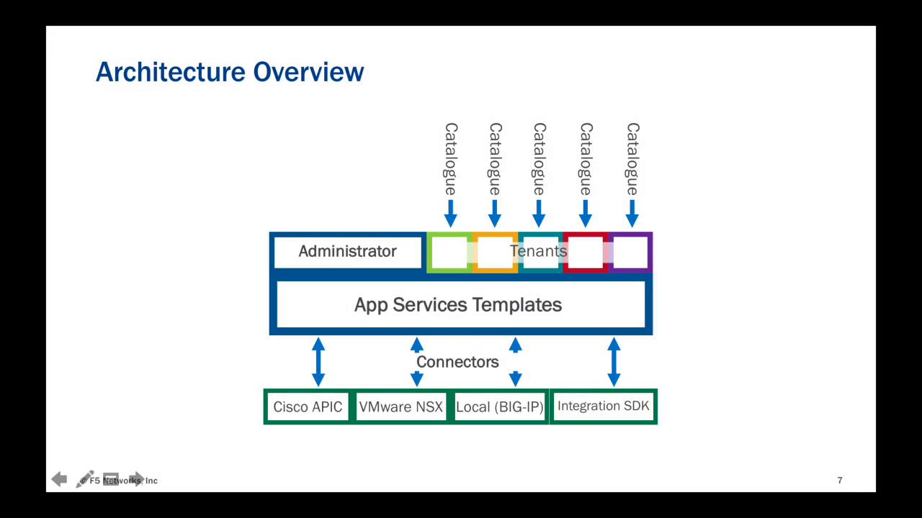
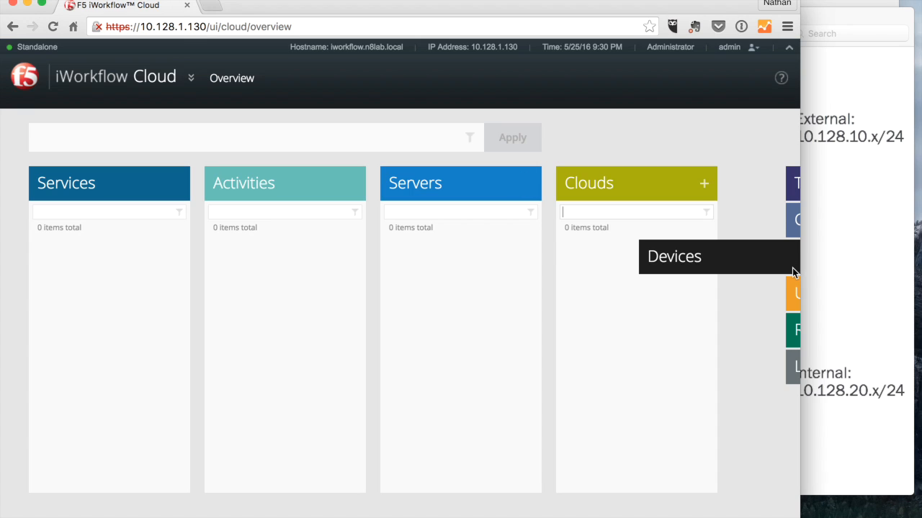
- Start discovering a new device at IP 10.128.1.128 with user name admin and the device's password
left_click_drag(772, 262, 773, 262)
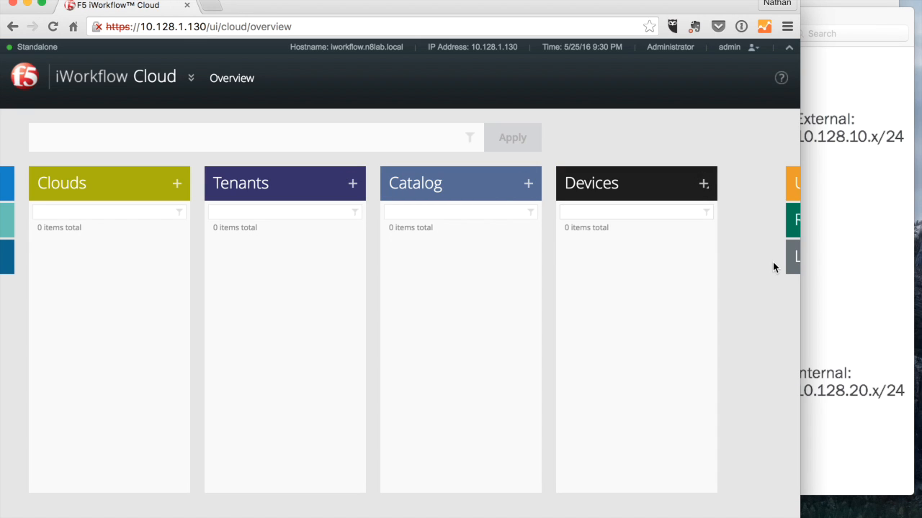
left_click(705, 186)
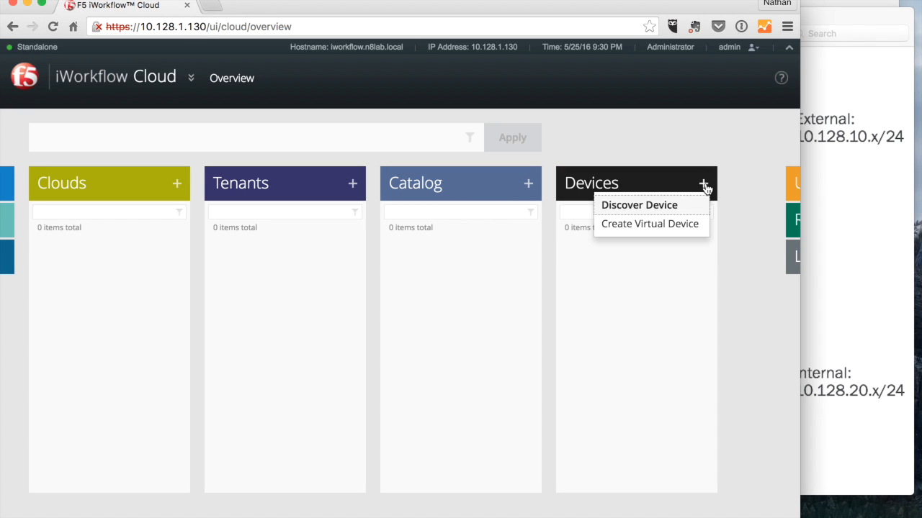
left_click(637, 207)
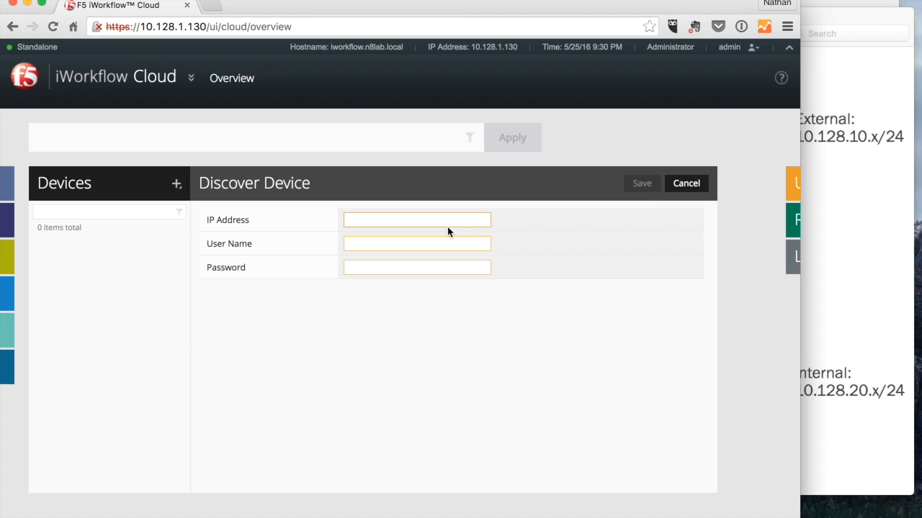
type("10")
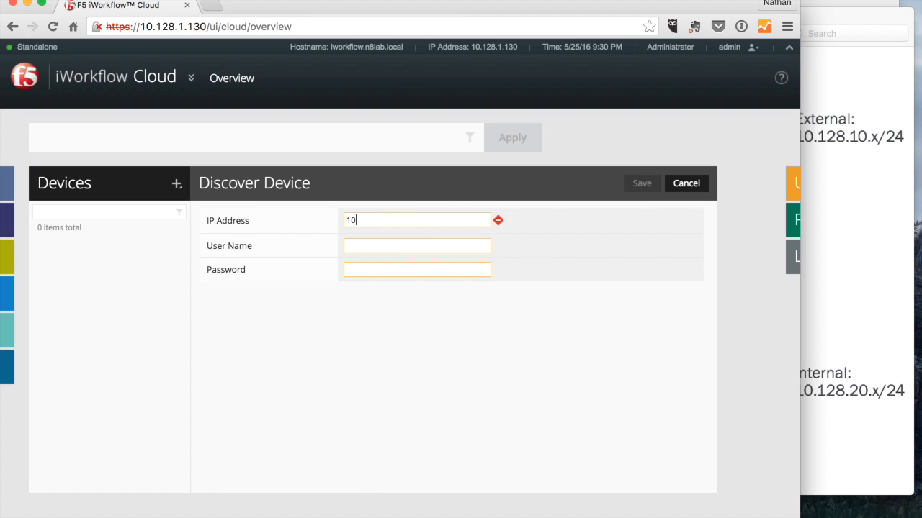
type(".128.1.128")
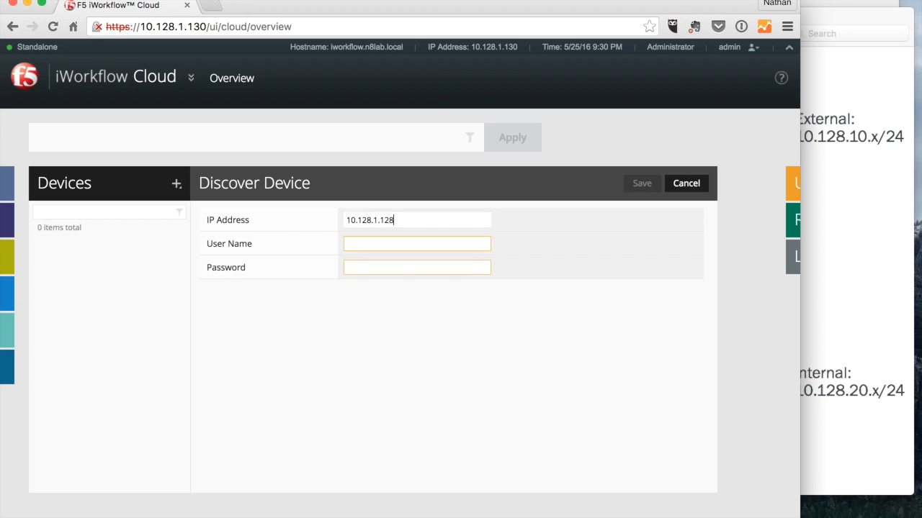
type("admin")
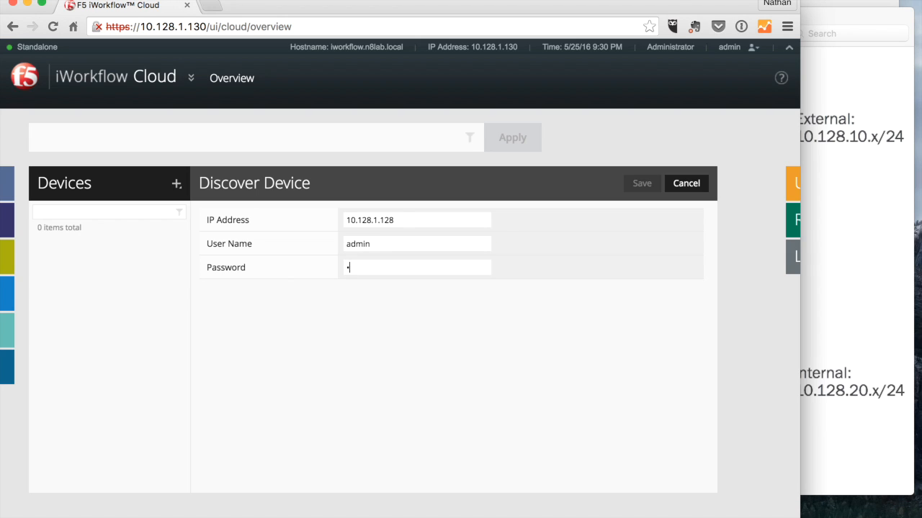
type("admin")
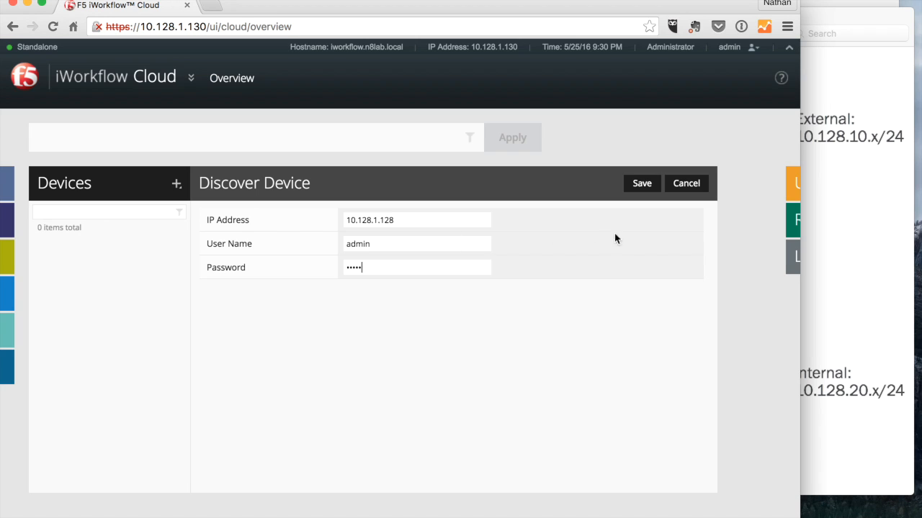
left_click_drag(418, 220, 339, 222)
key("super+t")
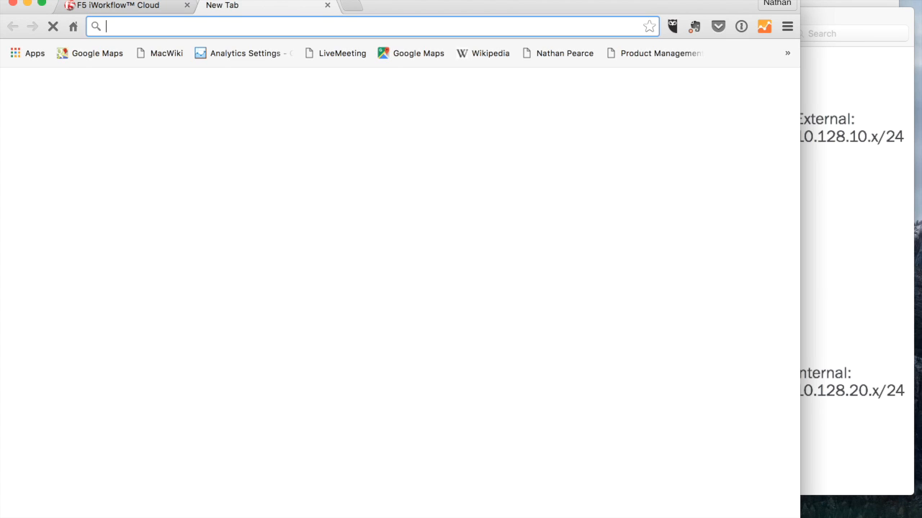
type("https:")
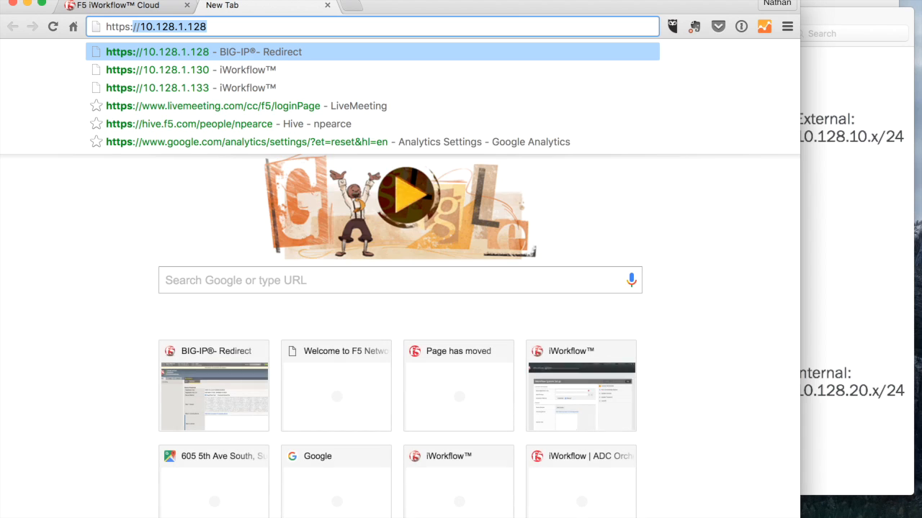
key("Return")
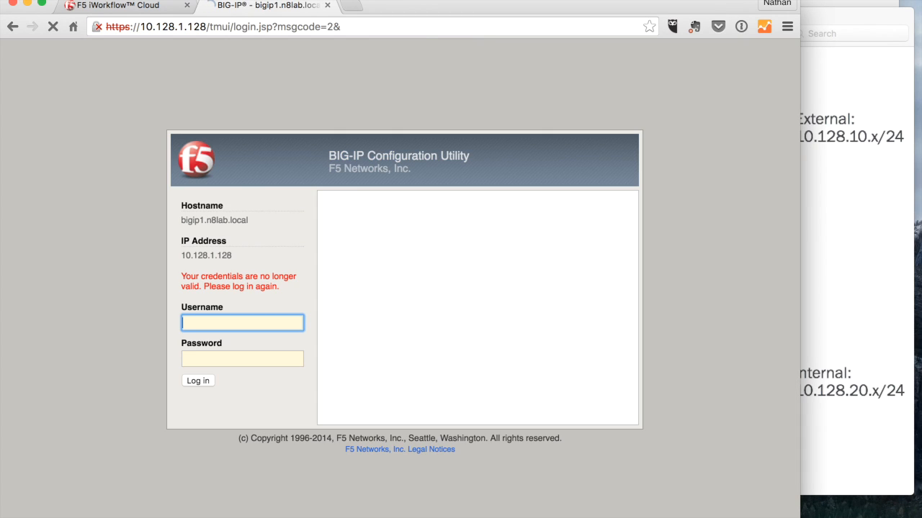
type("admin")
key("Tab")
type("admin")
key("Return")
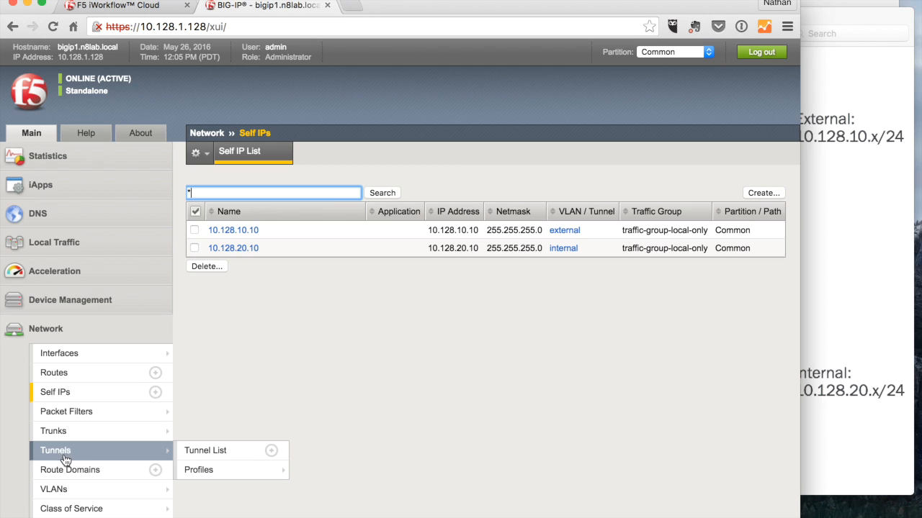
- Browse the BIG-IP VLAN list and the Local Traffic Network Map
left_click(57, 490)
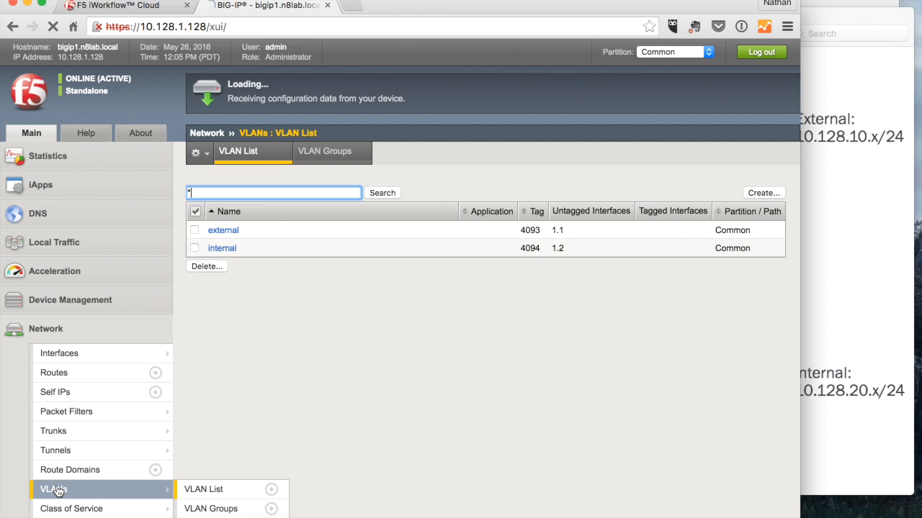
left_click(50, 249)
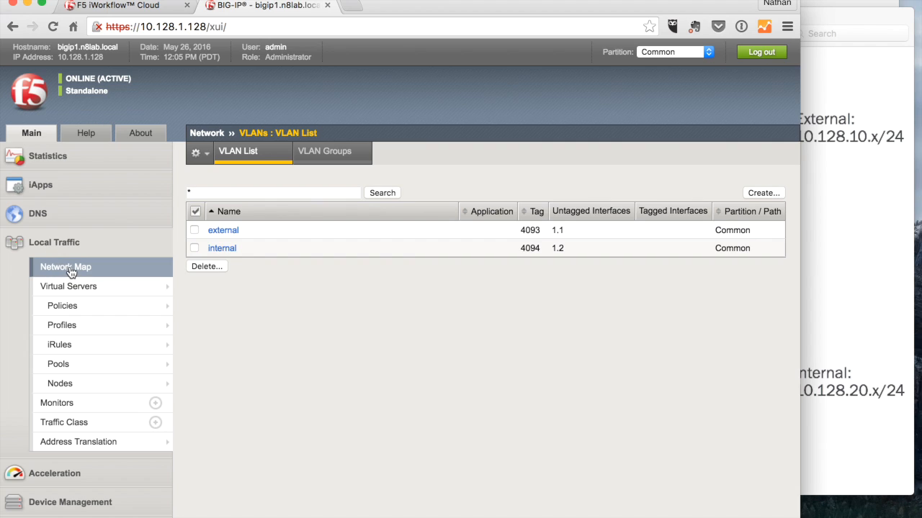
left_click(70, 270)
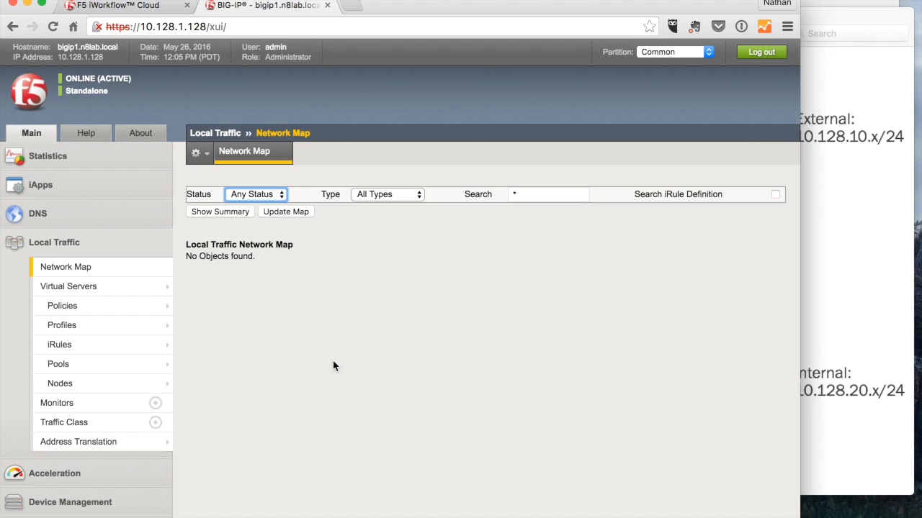
- Return to iWorkflow, save the device discovery and continue with the management software update
left_click(119, 5)
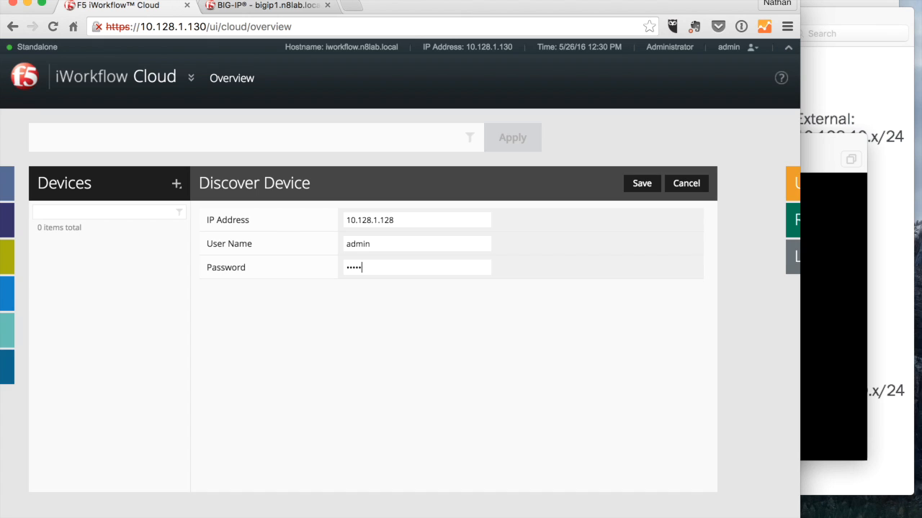
left_click(639, 185)
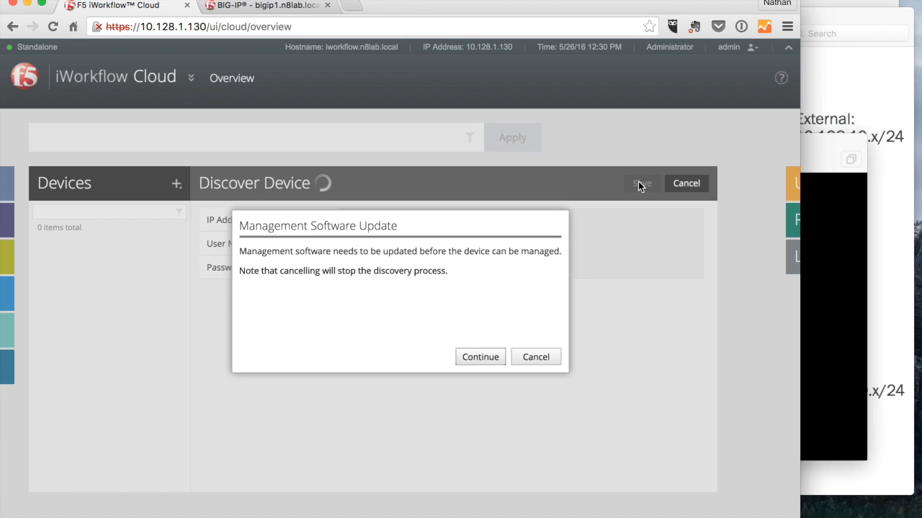
left_click(481, 359)
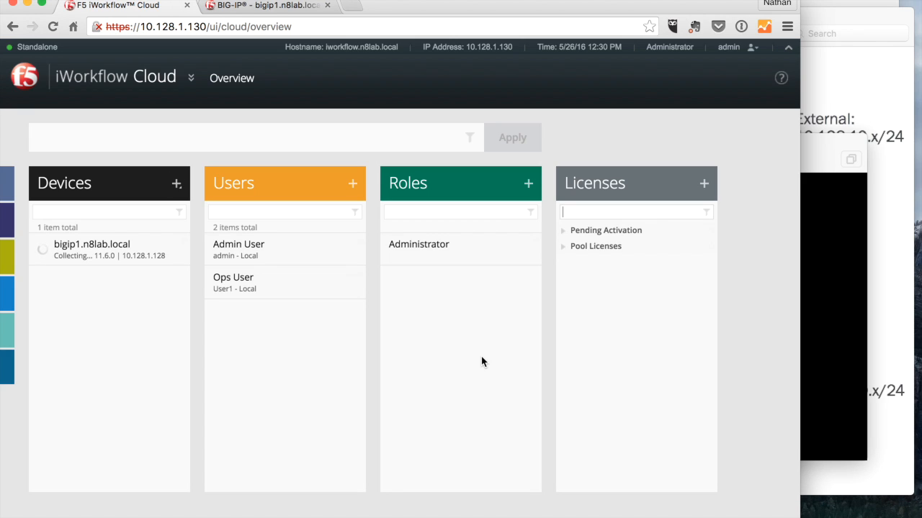
- Expand the license groups, open the discovered BIG-IP device and review its properties without saving
left_click(563, 247)
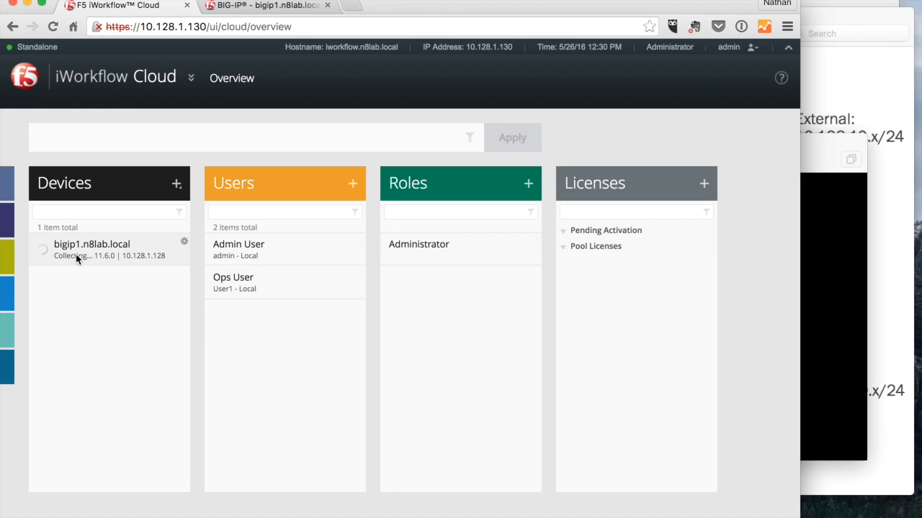
left_click(118, 245)
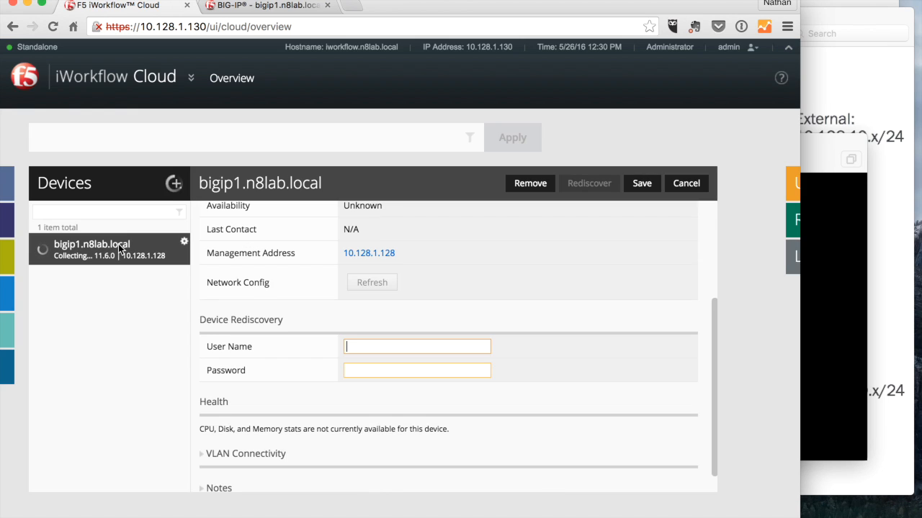
scroll(426, 247, "up", 5)
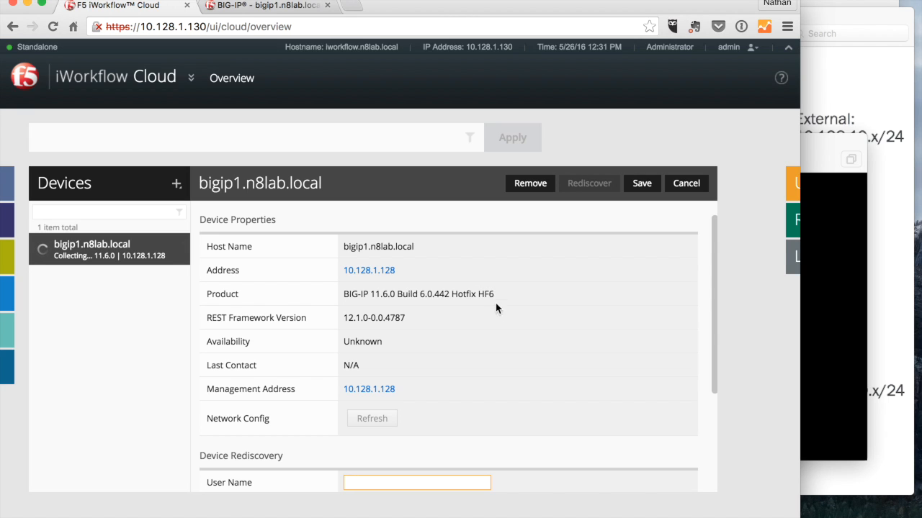
scroll(512, 363, "down", 3)
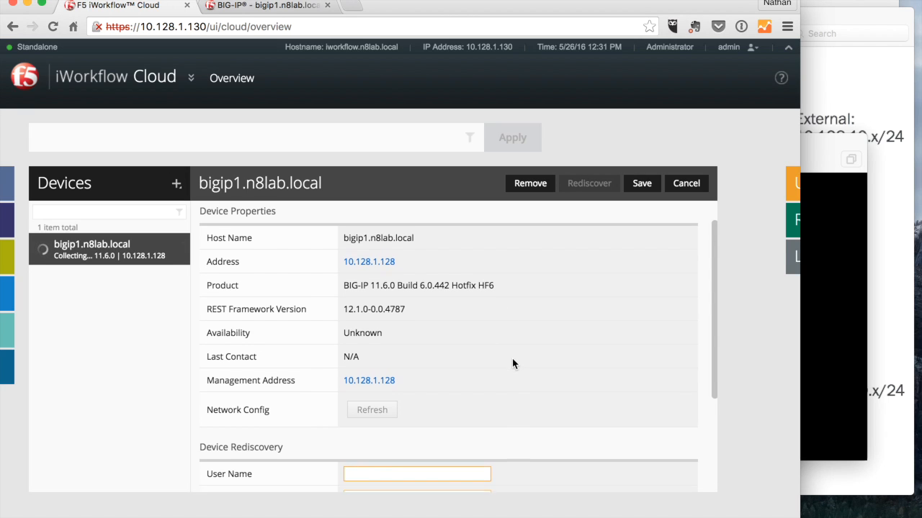
scroll(512, 363, "down", 1)
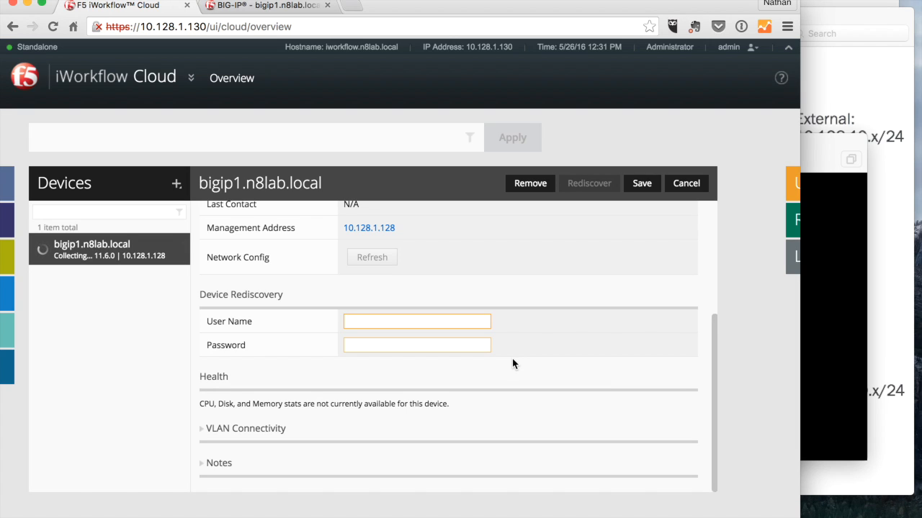
scroll(512, 360, "up", 5)
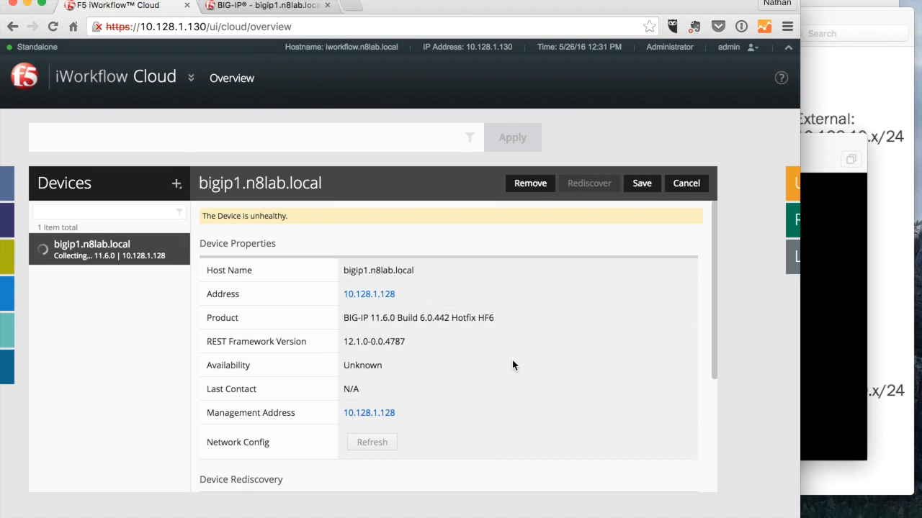
left_click(688, 185)
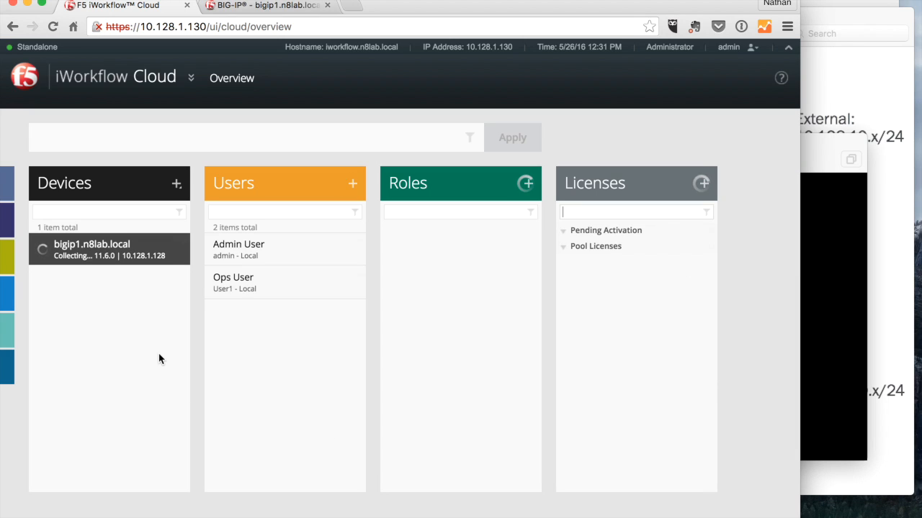
- Glance at the lab environment diagram window and return to the browser
mouse_move(8, 186)
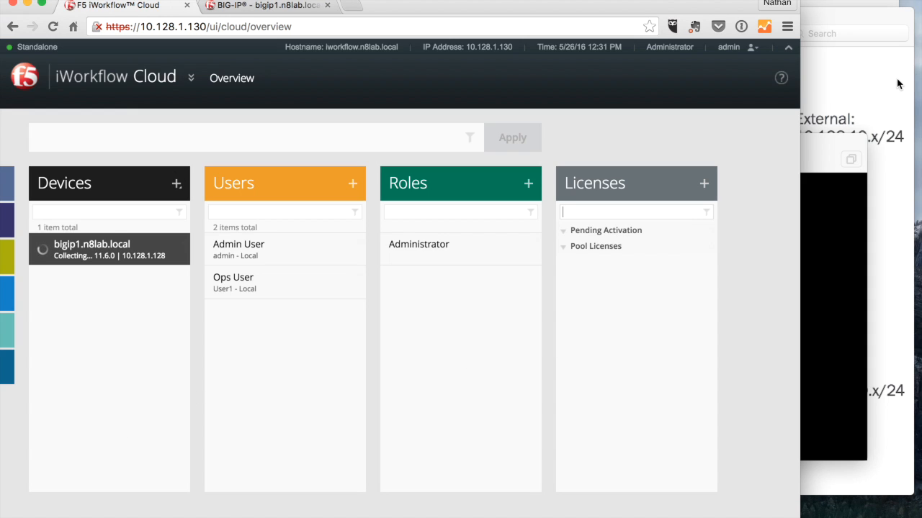
left_click(850, 82)
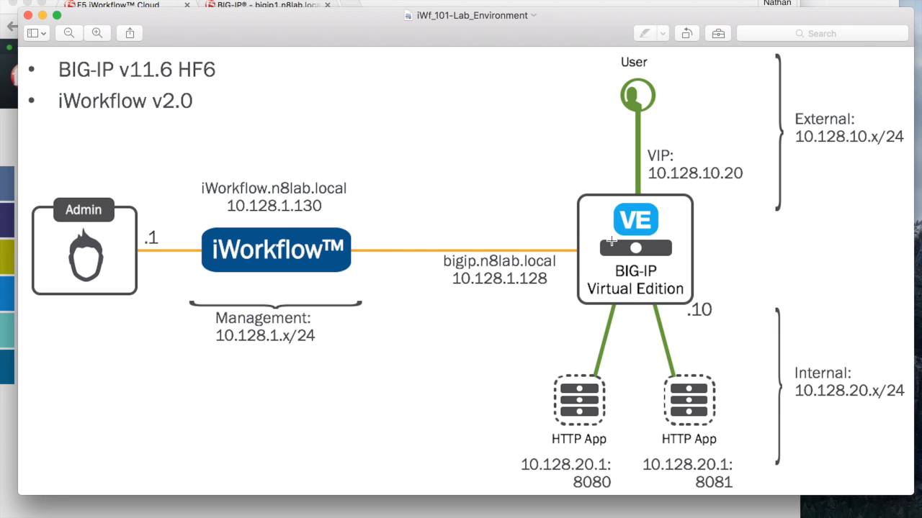
left_click(457, 3)
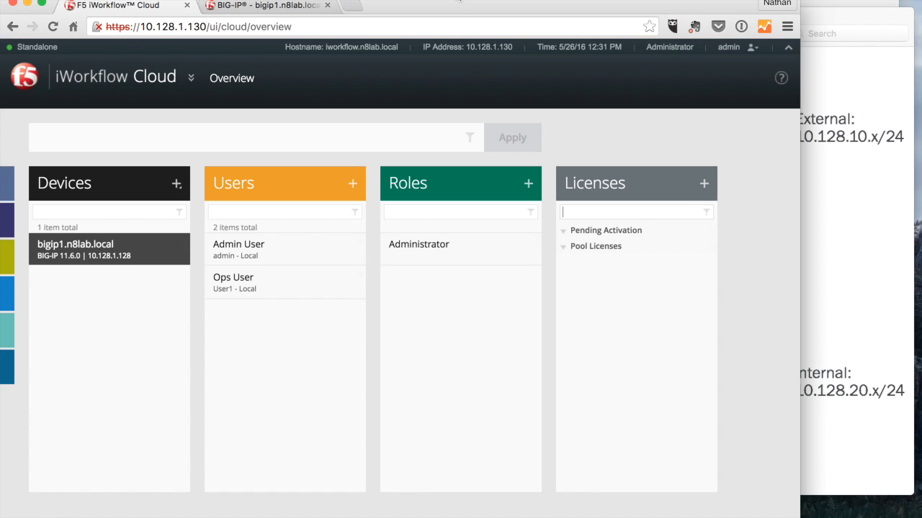
- Reopen the BIG-IP device details and review its REST Framework Version and other properties
left_click(106, 257)
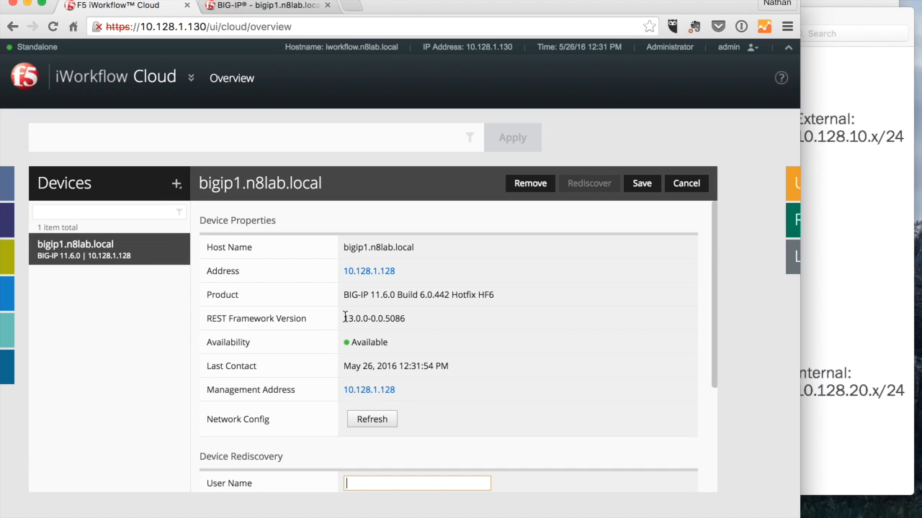
left_click_drag(343, 319, 410, 319)
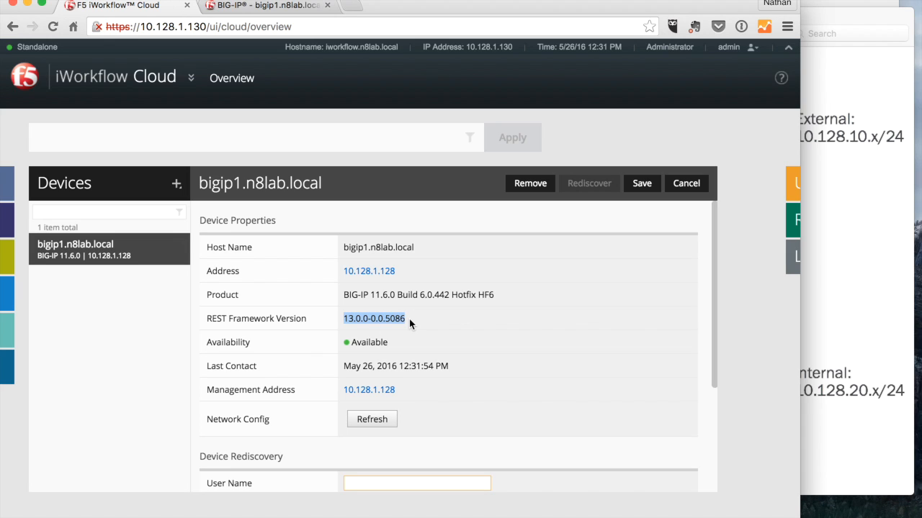
left_click(409, 319)
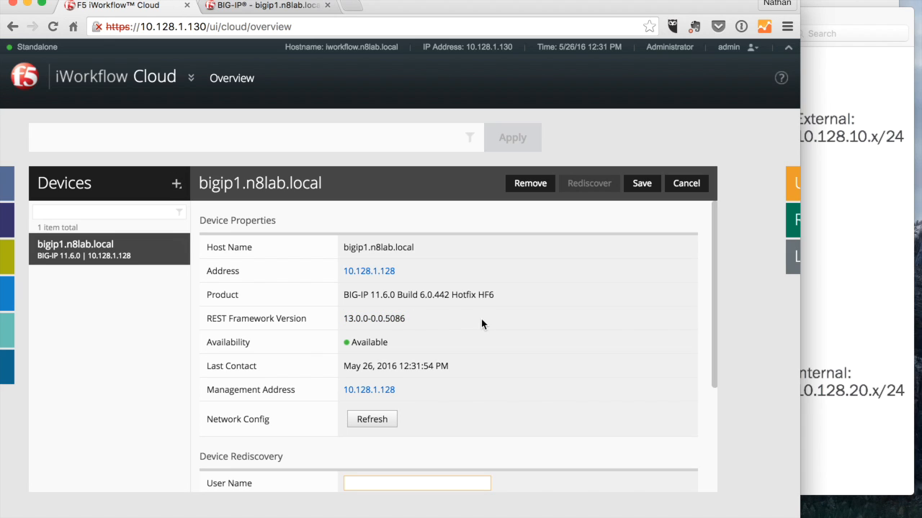
scroll(469, 298, "down", 2)
scroll(469, 298, "up", 2)
scroll(307, 434, "down", 3)
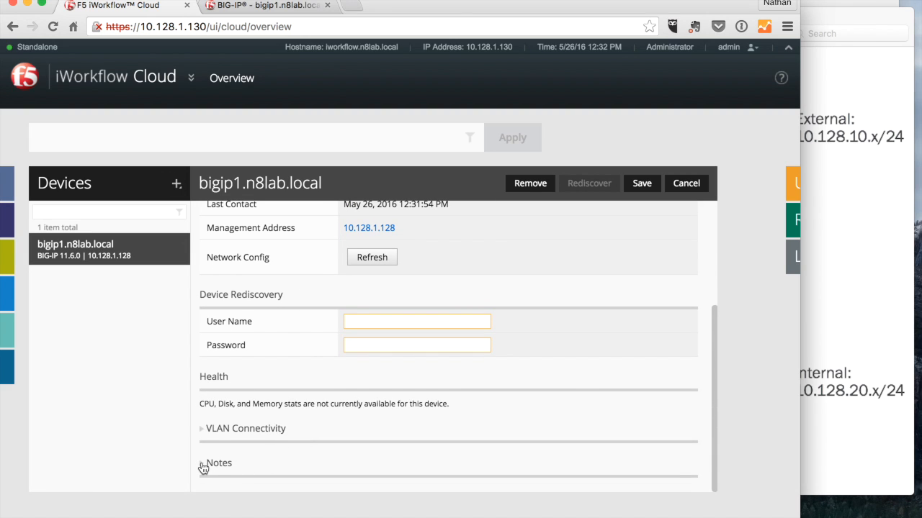
scroll(281, 381, "up", 3)
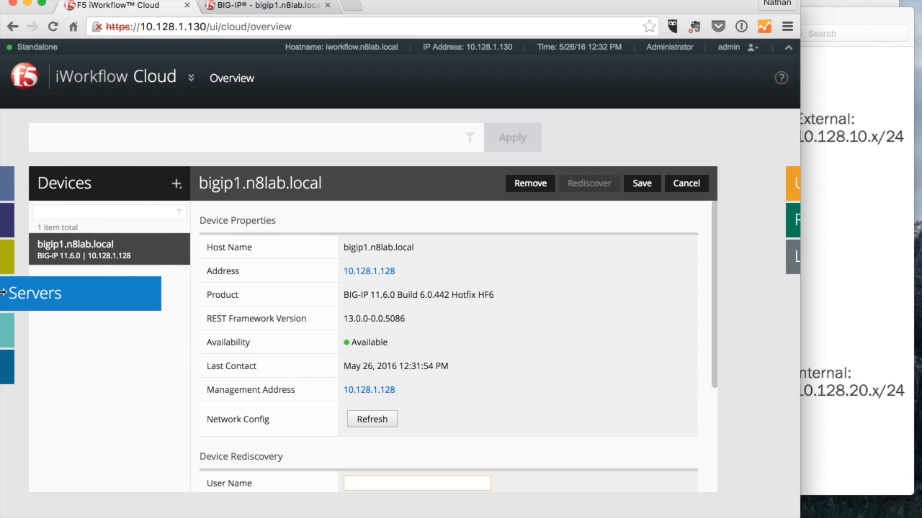
- Start a new cloud named myCloud1 with the description Prod-DC1
left_click(13, 258)
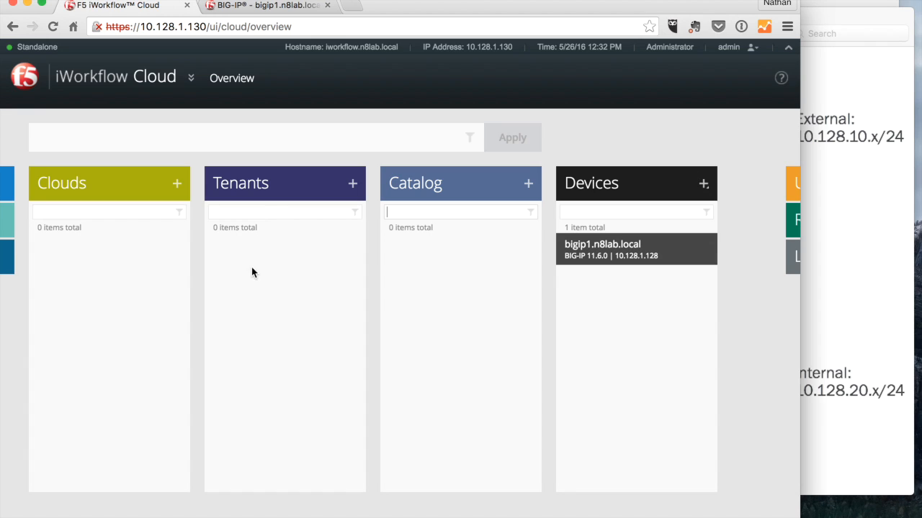
left_click(178, 185)
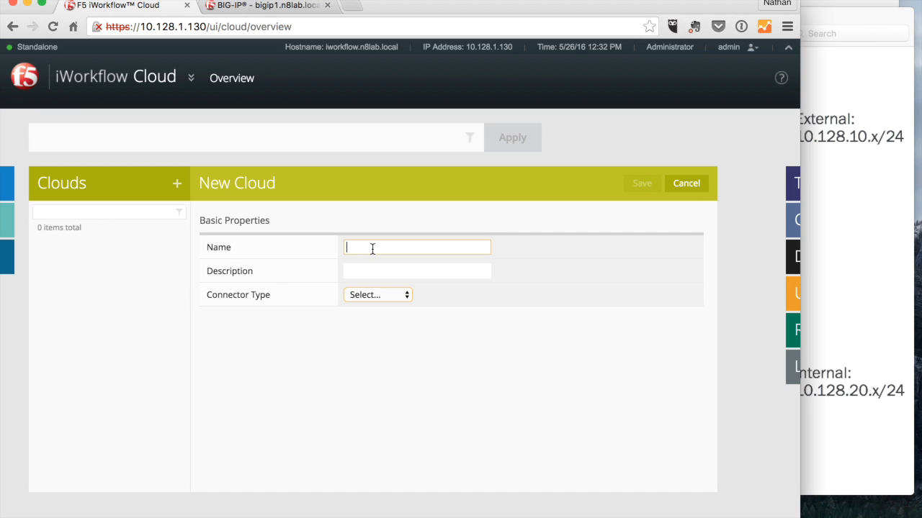
type("myCloud1")
left_click(366, 270)
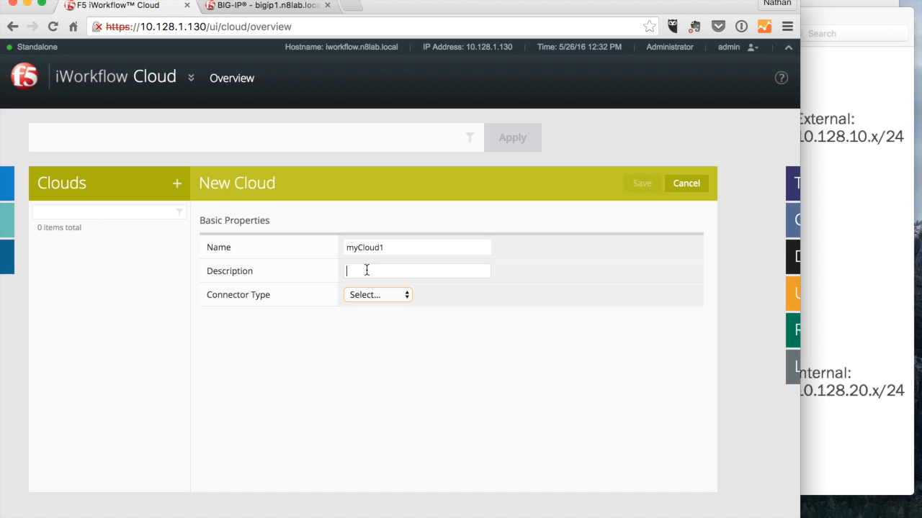
type("Prod-DC1")
- Set the cloud's connector type to BIG-IP, assign the 10.128.1.128 - Standalone device, and save the cloud
left_click(362, 297)
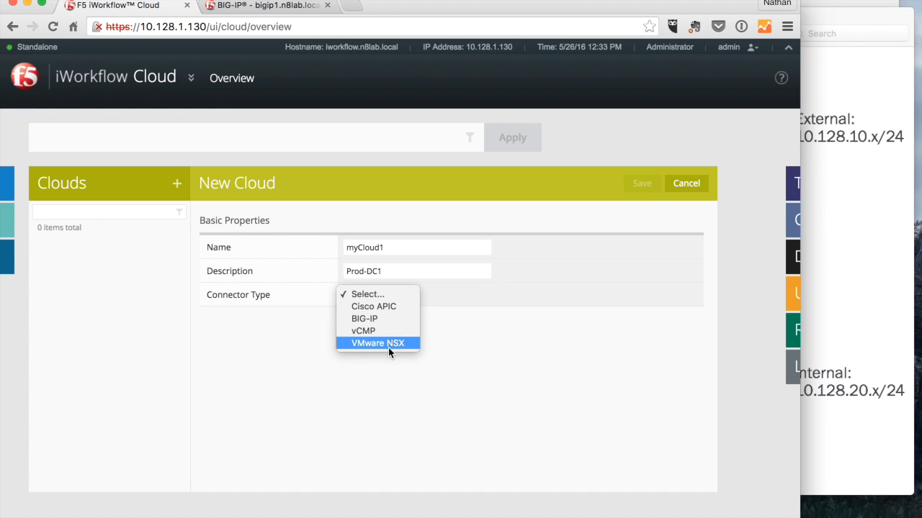
left_click(357, 319)
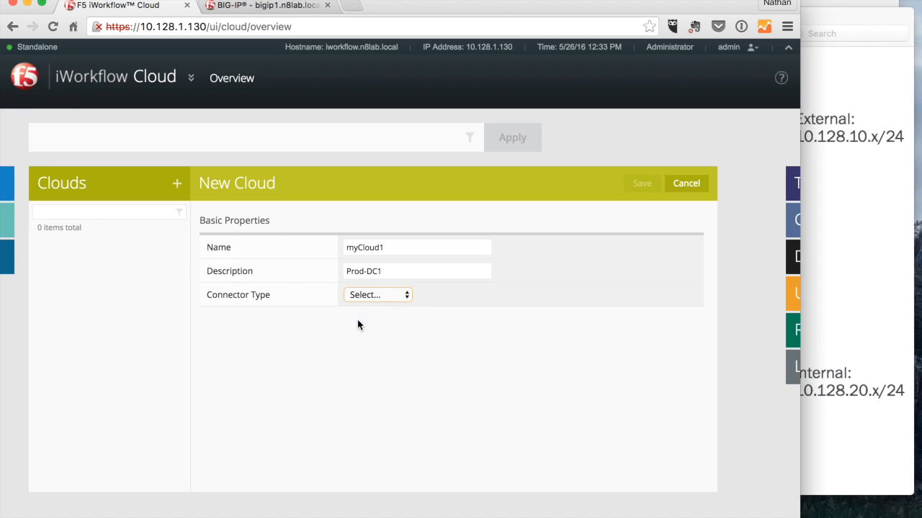
left_click(457, 320)
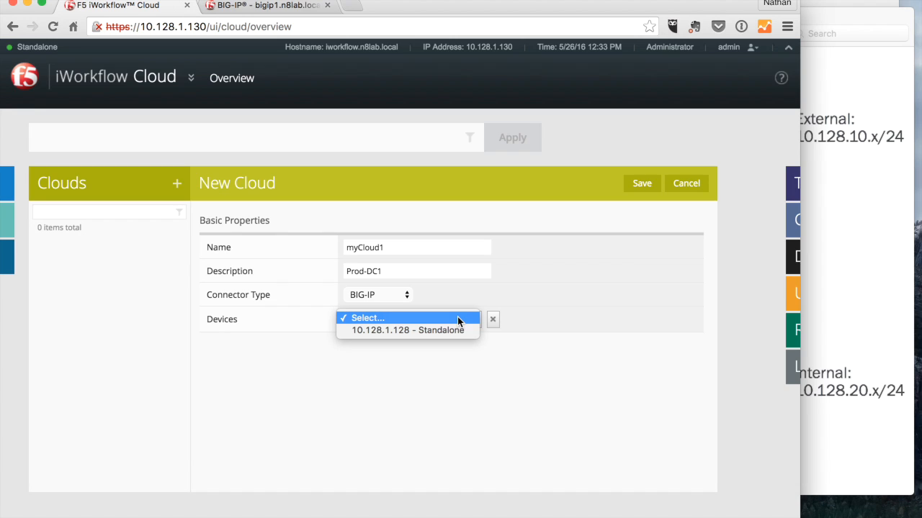
left_click(407, 330)
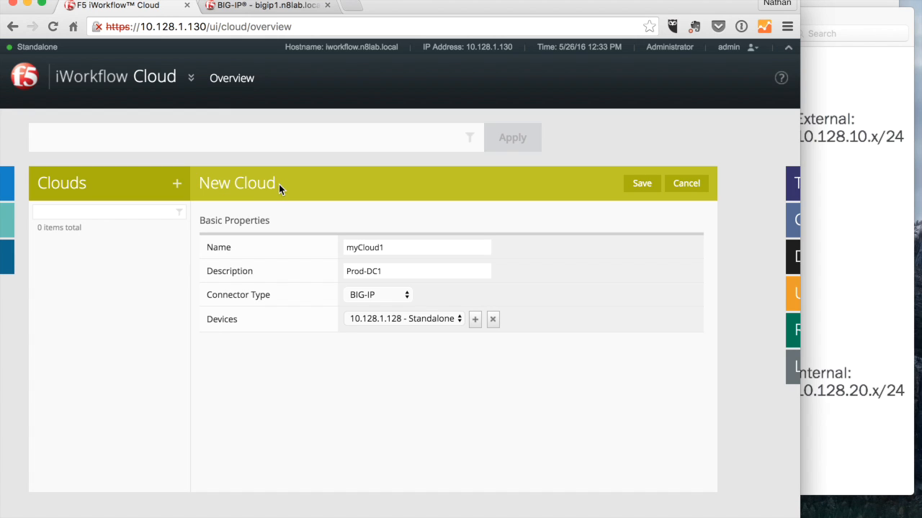
left_click(641, 185)
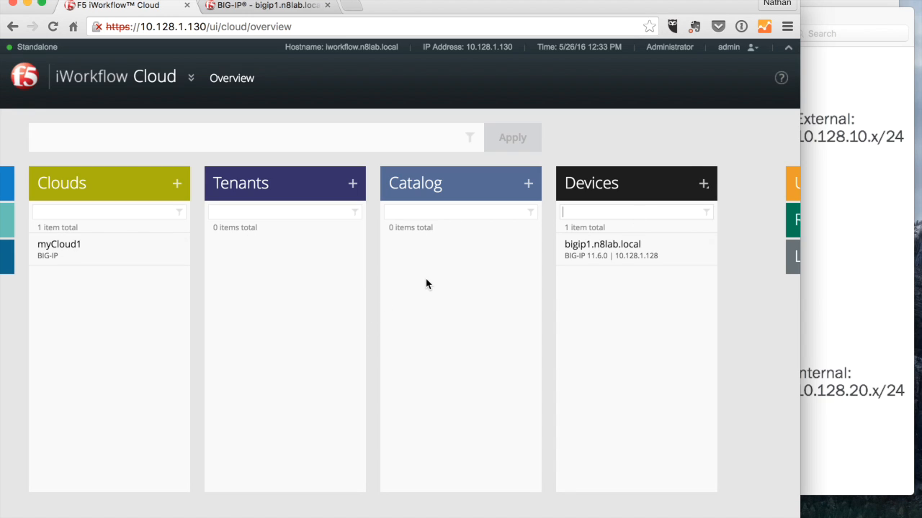
- Start a new tenant named MyTenant
left_click(352, 184)
left_click(390, 246)
type("MyT")
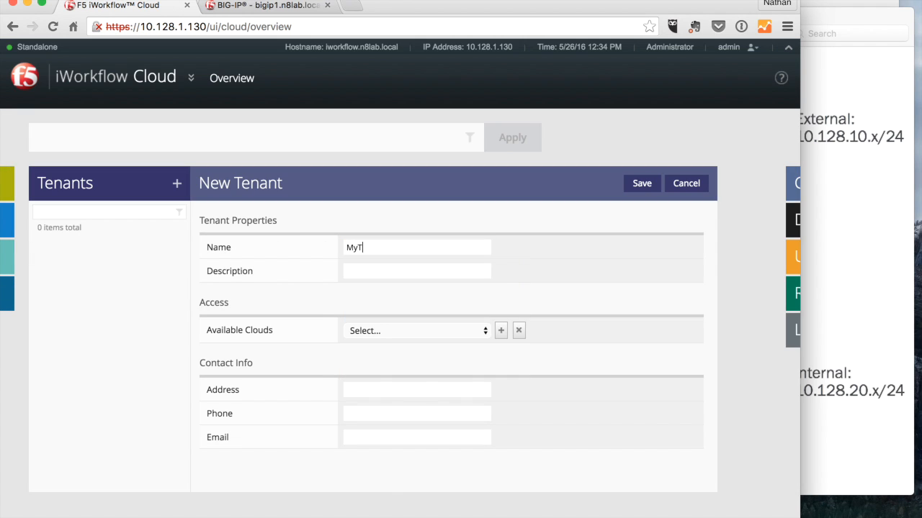
type("enant")
key("Tab")
- Enter the tenant description "Demo Tenant for iWorkflow 101"
type("D")
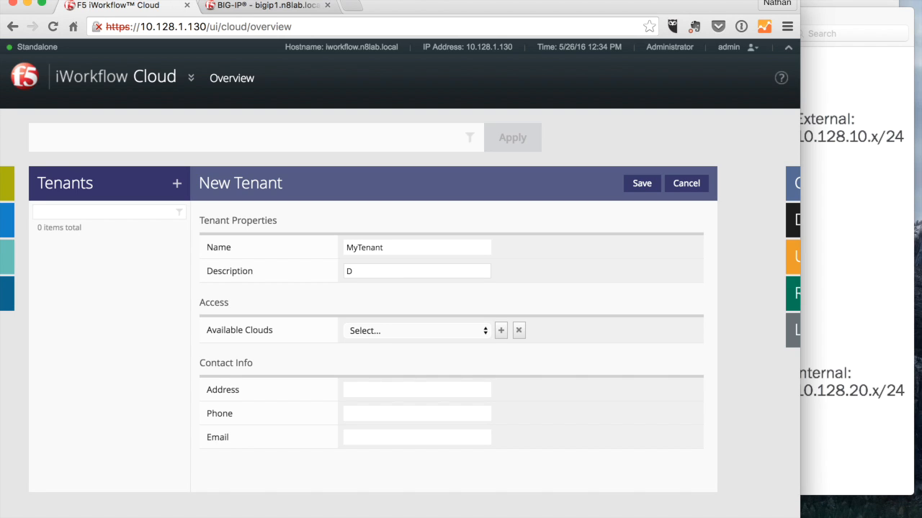
type("emo Tenant for iWorkflow 101")
- Make myCloud1 an available cloud for the tenant and save the tenant
left_click(394, 330)
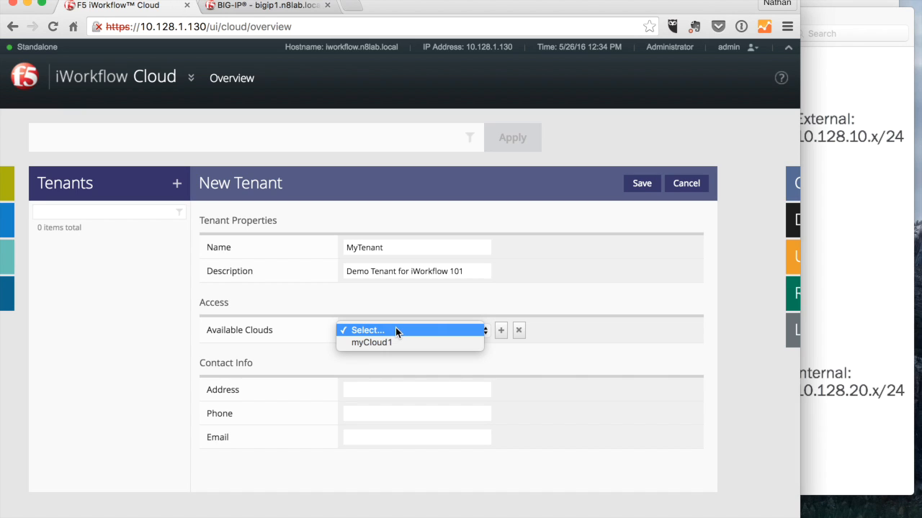
left_click(385, 344)
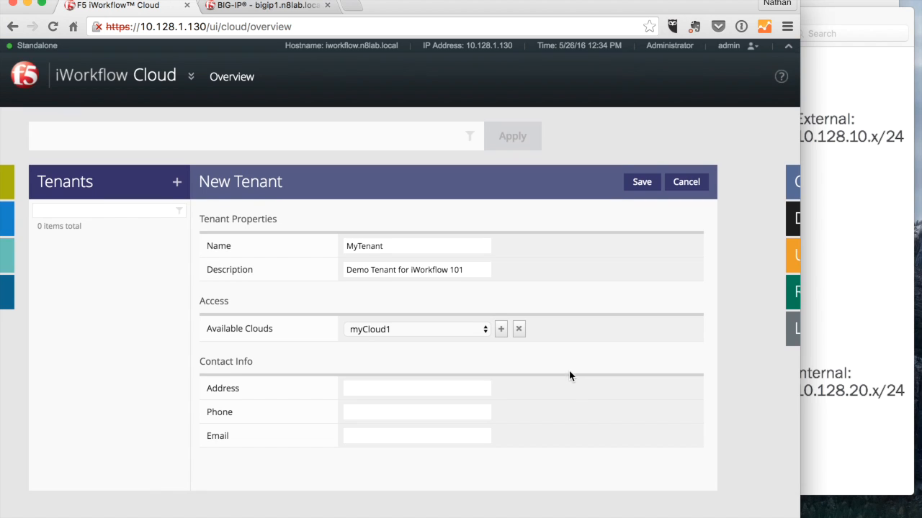
left_click(641, 183)
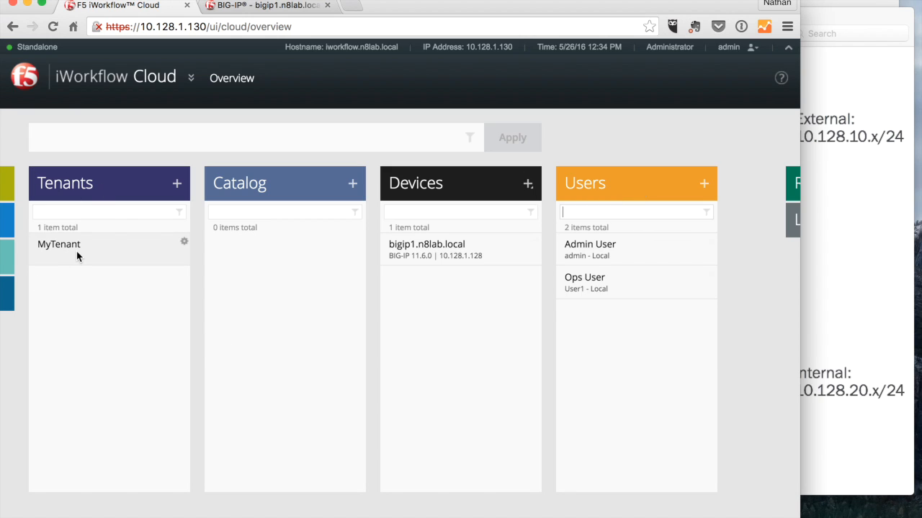
- Open the MyTenant properties to review them and close without changes
left_click(117, 244)
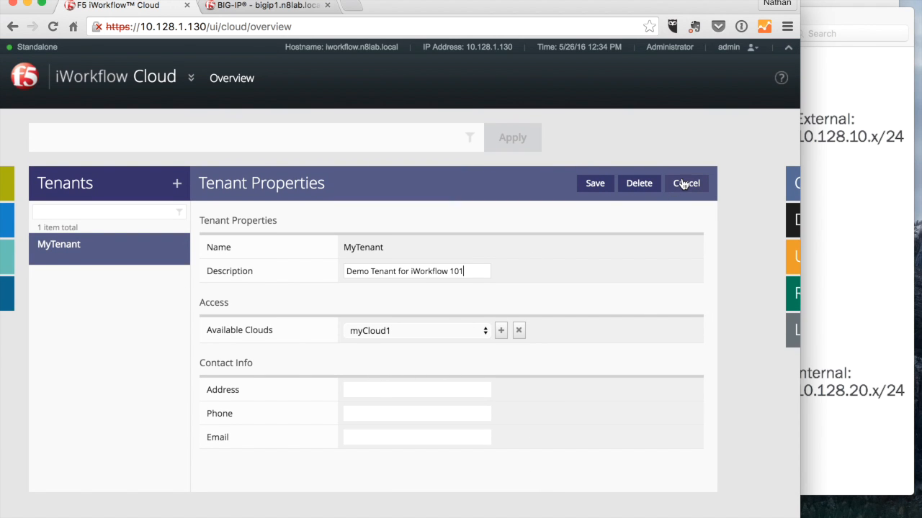
left_click(684, 185)
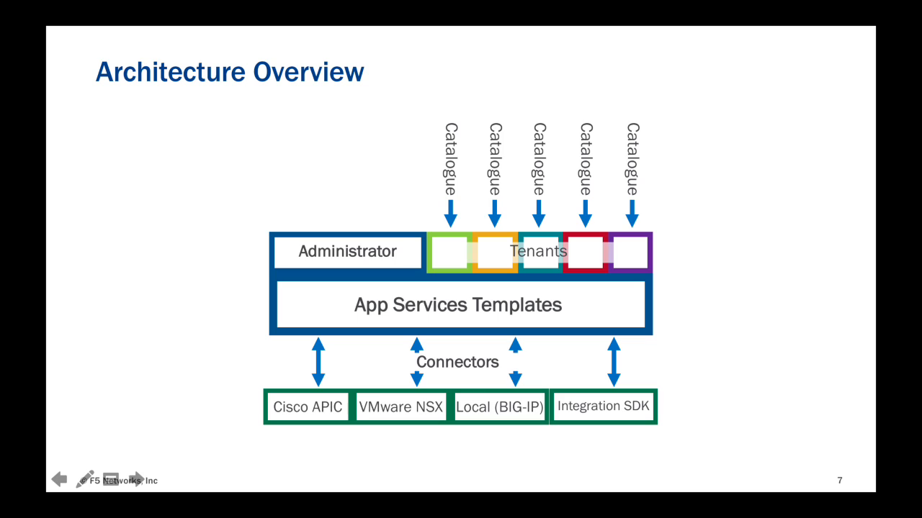